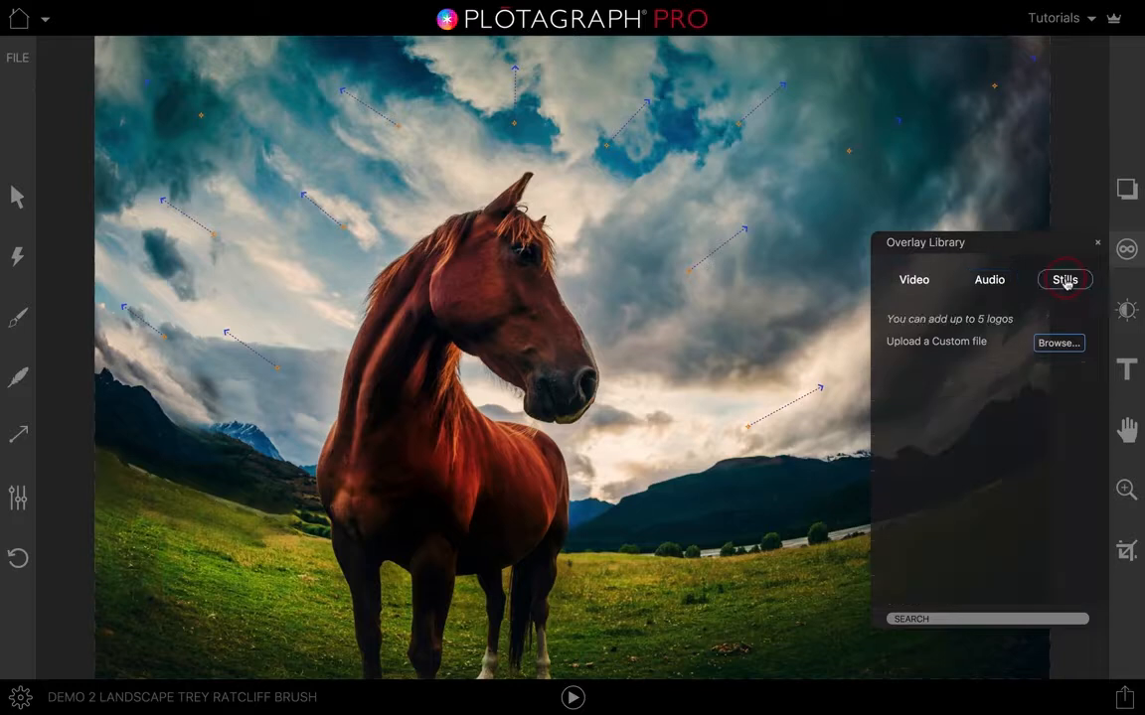
- Browse the video overlays and preview several snow effects, including Snow Flurries 1, Snow Flurries 2, Snow Medium 1 and Snow Heavy 2
{"action": "left_click", "coordinate": [922, 285]}
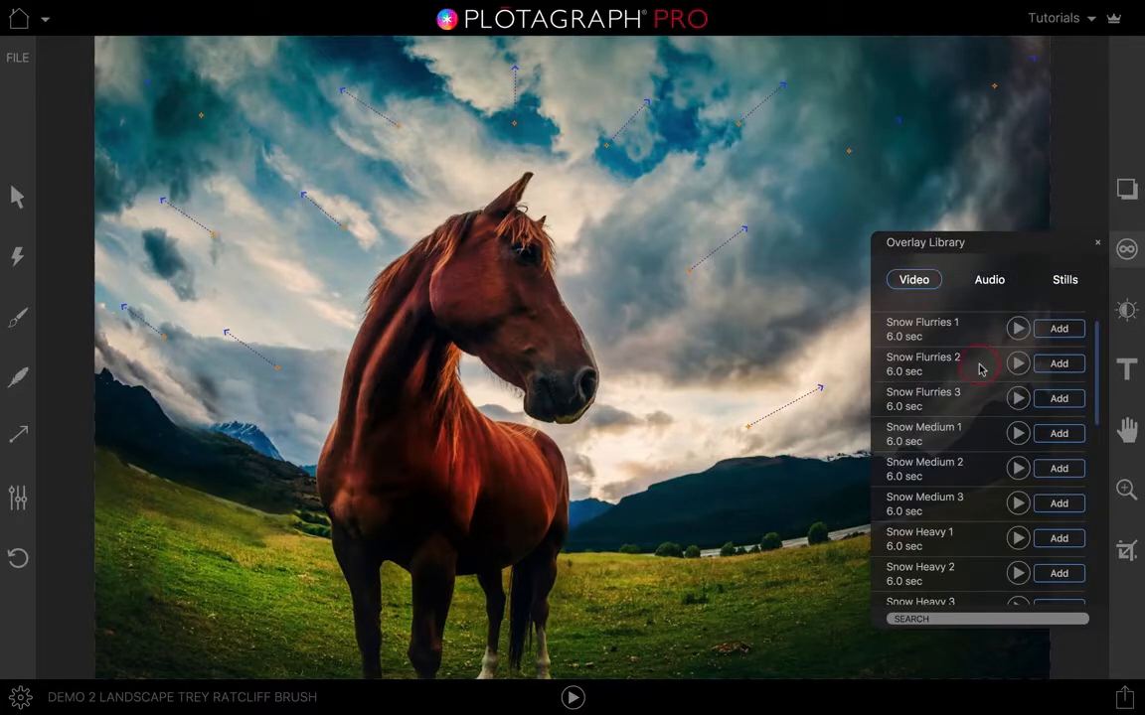
{"action": "scroll", "coordinate": [979, 374], "scroll_direction": "down", "scroll_amount": 5}
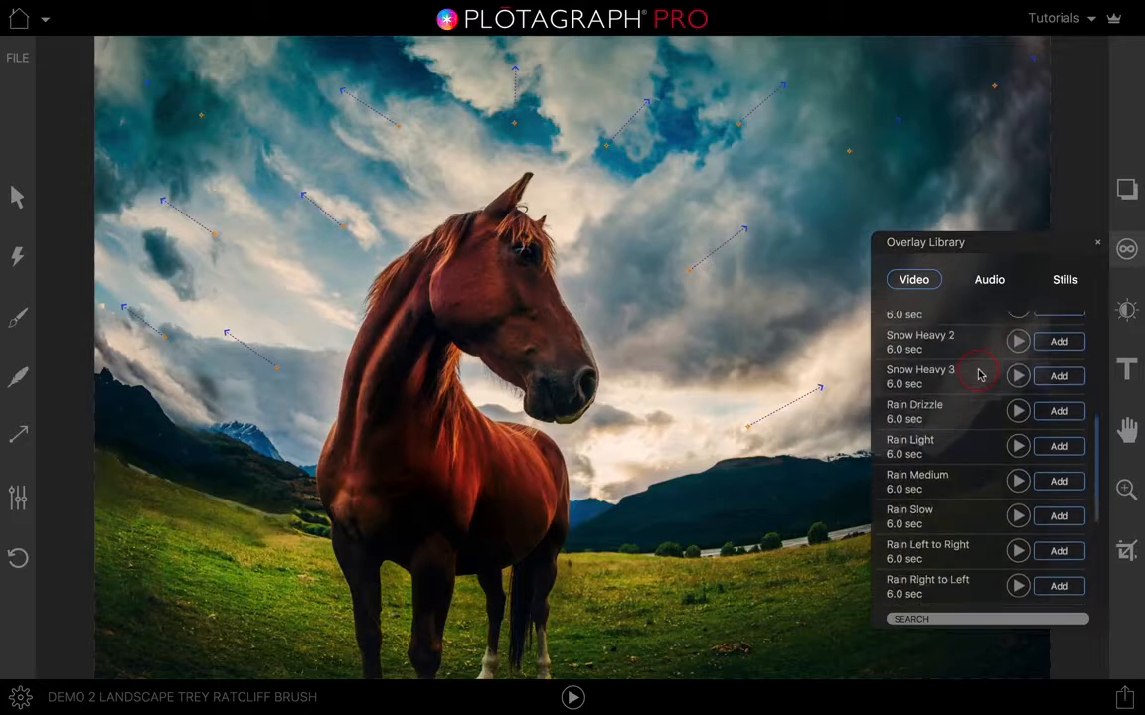
{"action": "scroll", "coordinate": [979, 374], "scroll_direction": "up", "scroll_amount": 5}
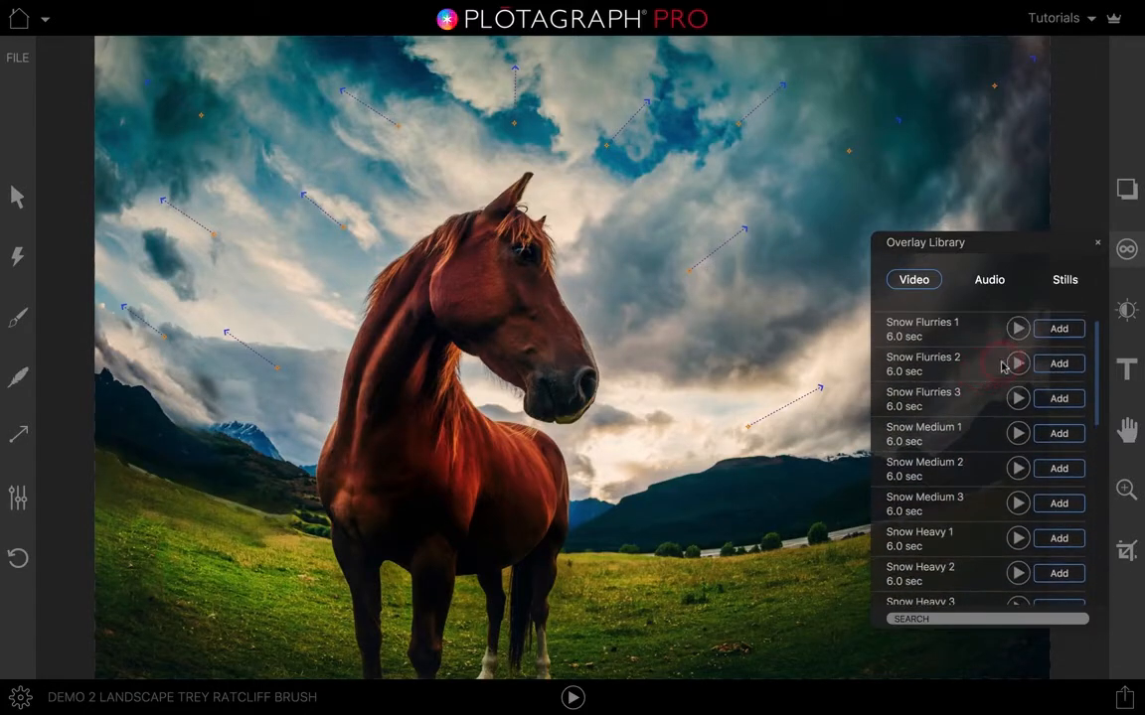
{"action": "left_click", "coordinate": [1017, 330]}
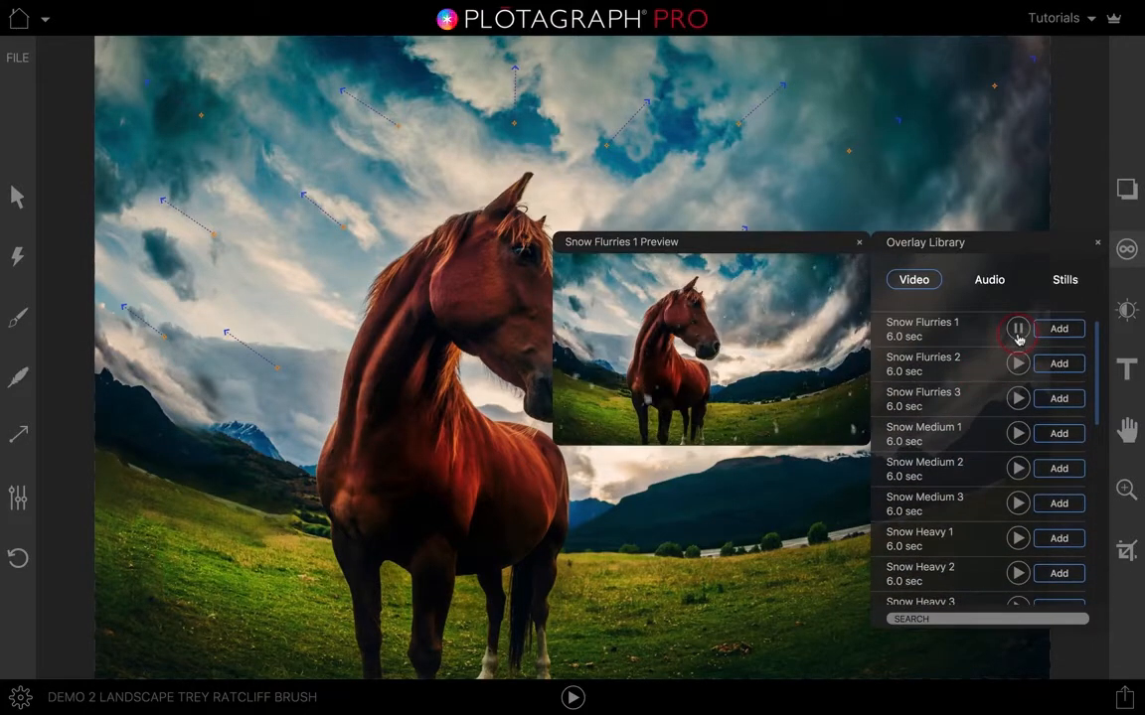
{"action": "left_click", "coordinate": [1018, 363]}
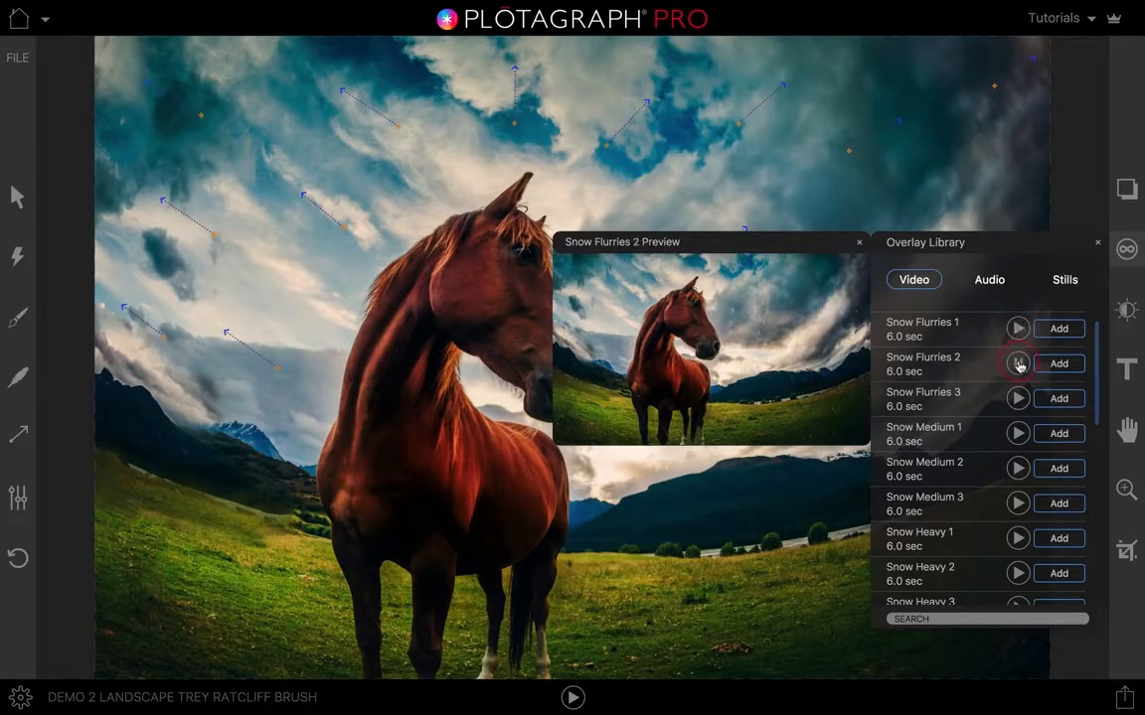
{"action": "left_click", "coordinate": [1017, 399]}
{"action": "left_click", "coordinate": [1017, 433]}
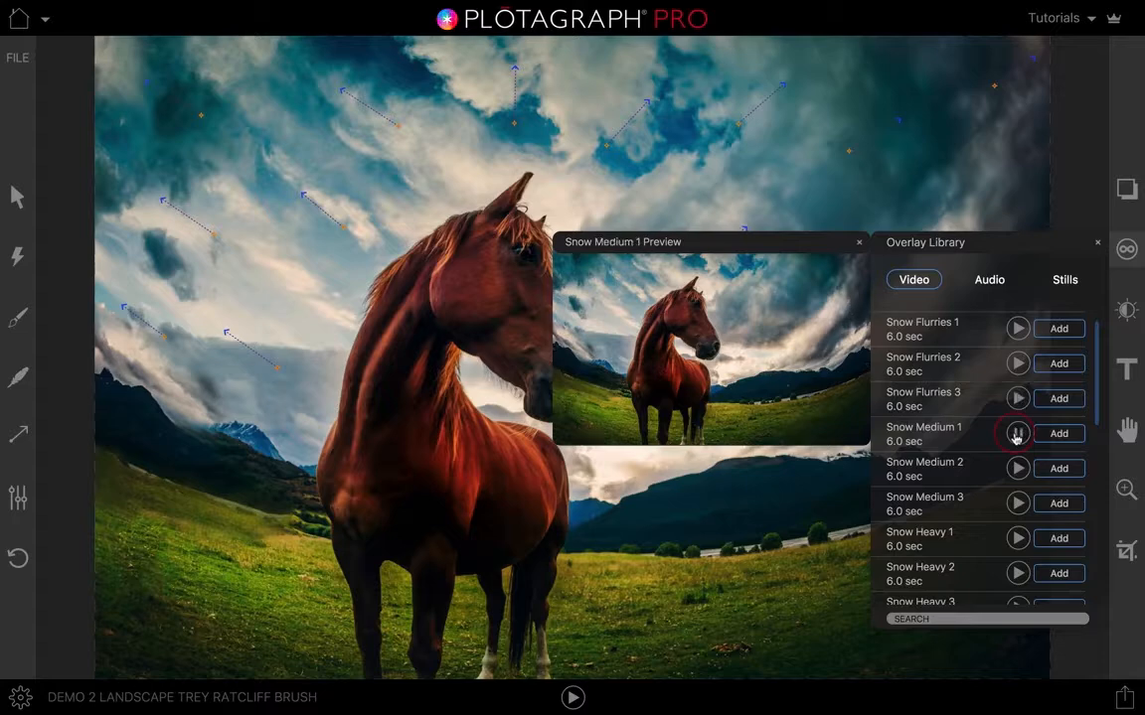
{"action": "scroll", "coordinate": [992, 472], "scroll_direction": "down", "scroll_amount": 3}
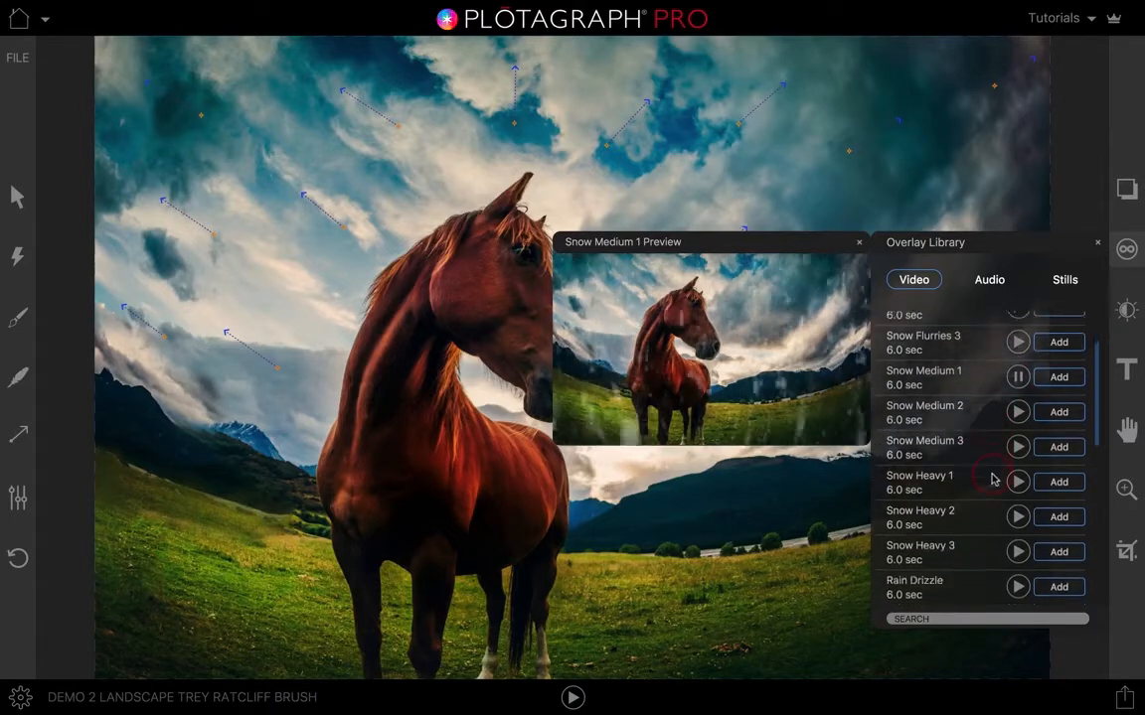
{"action": "left_click", "coordinate": [990, 481]}
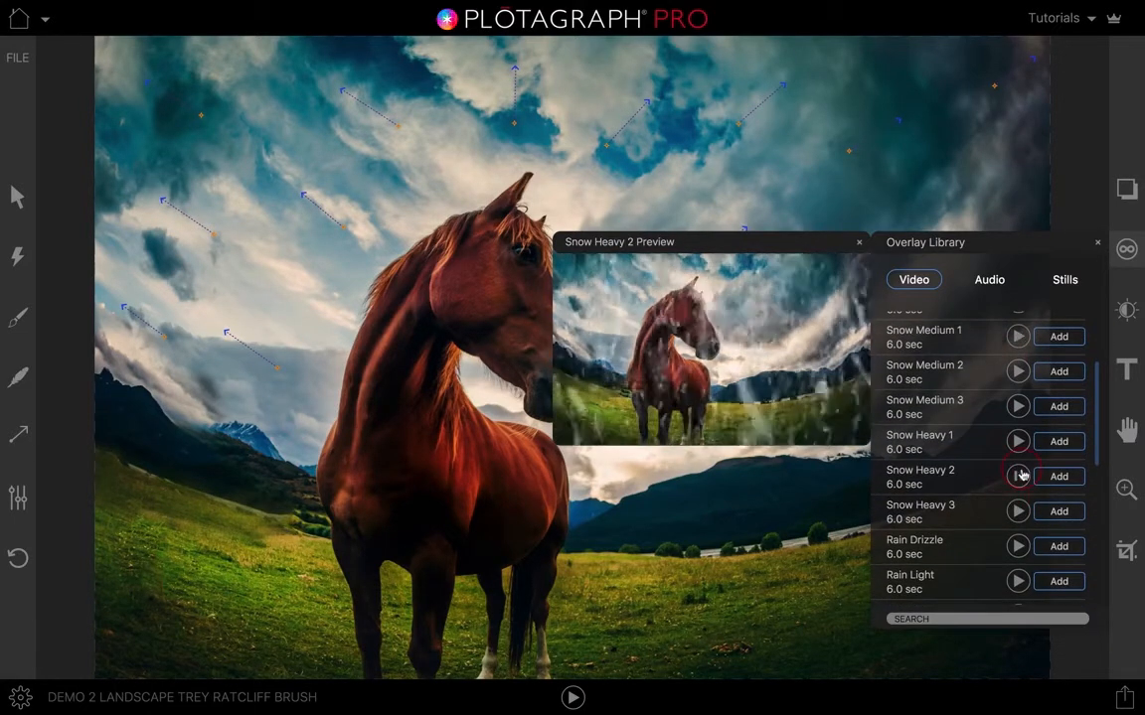
{"action": "scroll", "coordinate": [991, 477], "scroll_direction": "down", "scroll_amount": 3}
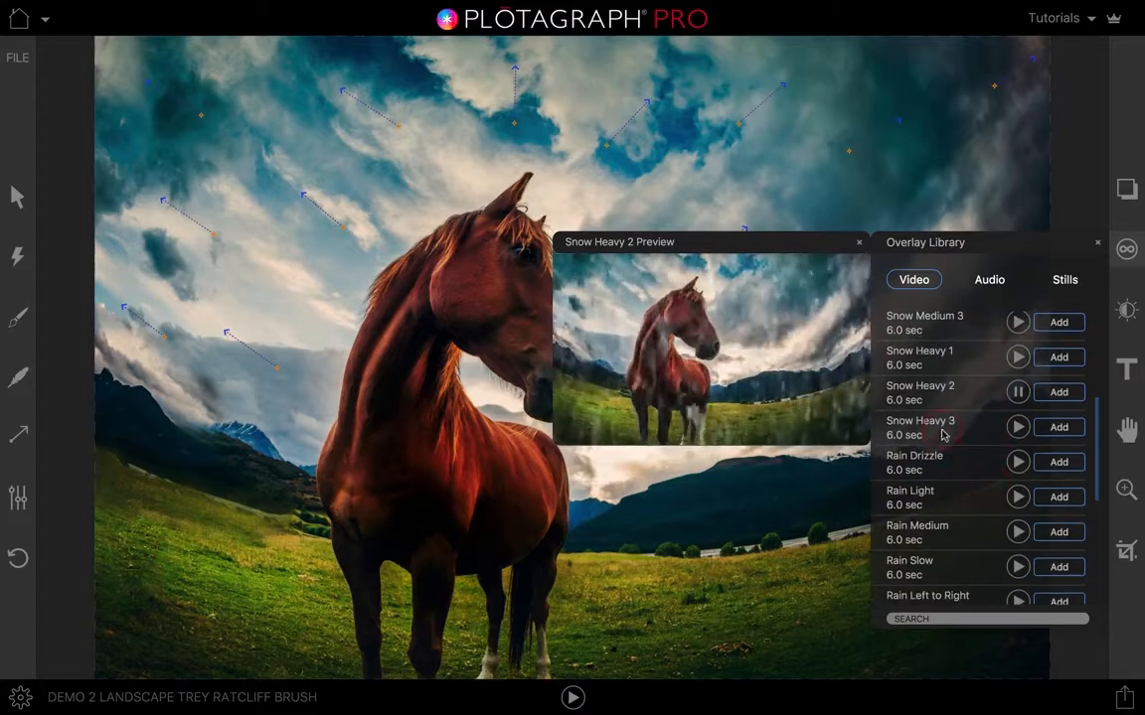
- Preview the Rain Drizzle, Rain Medium and Rain Heavy video overlays
{"action": "left_click", "coordinate": [1014, 459]}
{"action": "scroll", "coordinate": [960, 442], "scroll_direction": "down", "scroll_amount": 3}
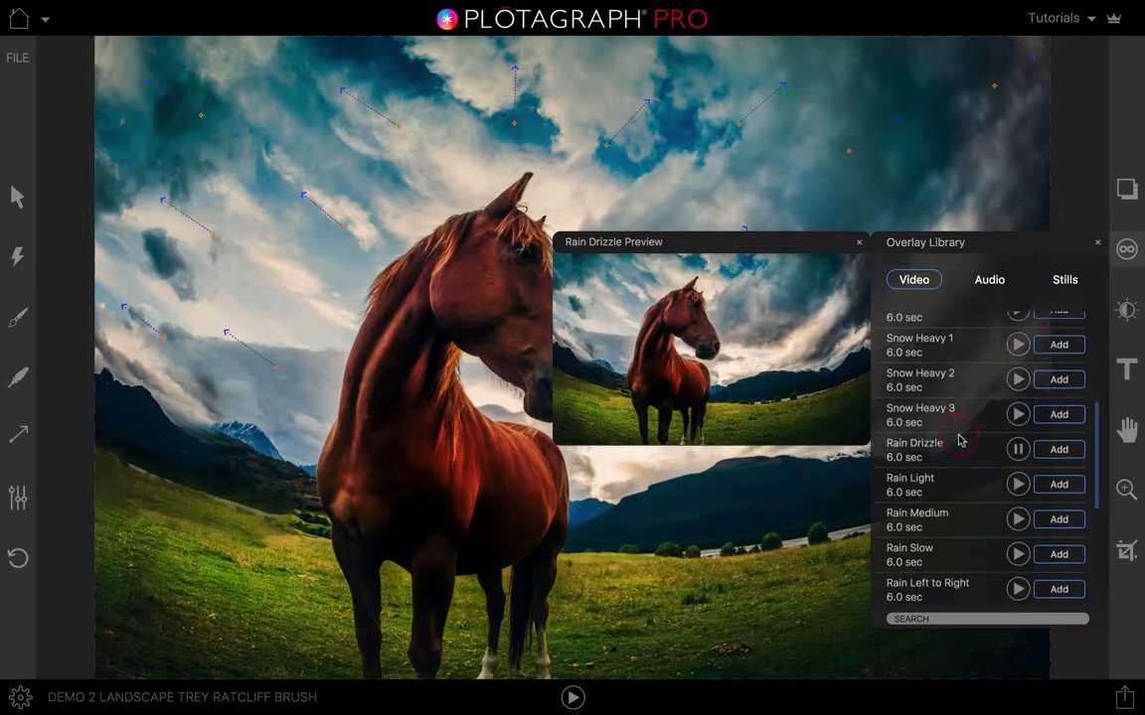
{"action": "left_click", "coordinate": [1014, 434]}
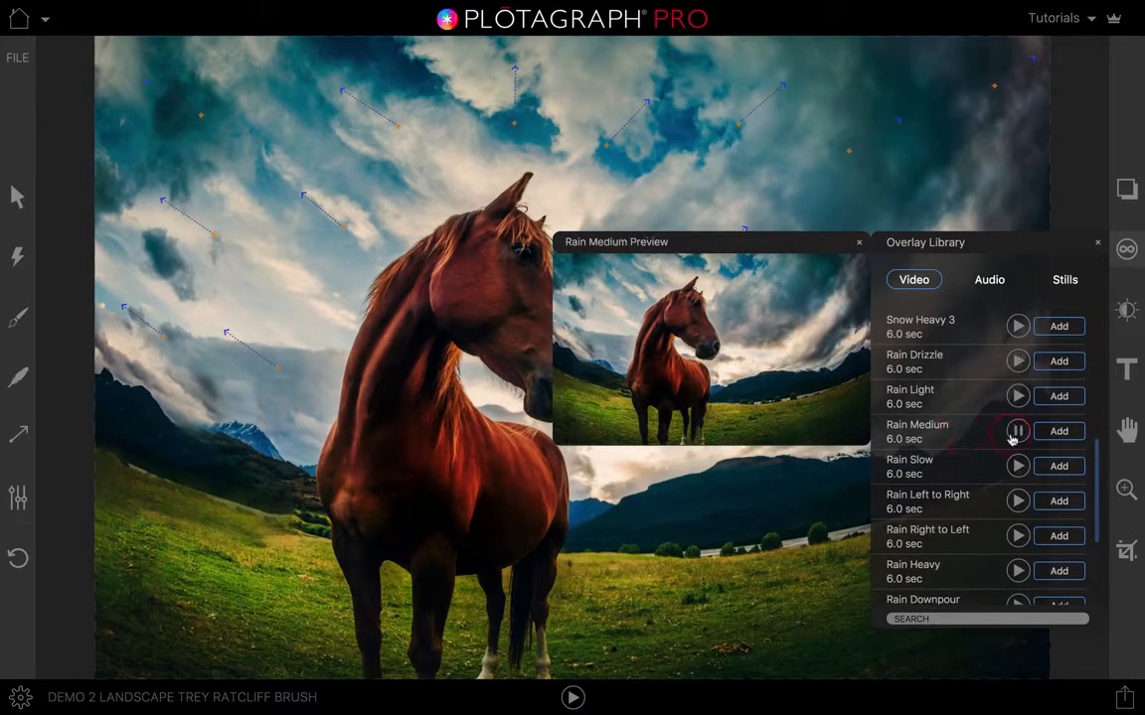
{"action": "scroll", "coordinate": [984, 482], "scroll_direction": "down", "scroll_amount": 1}
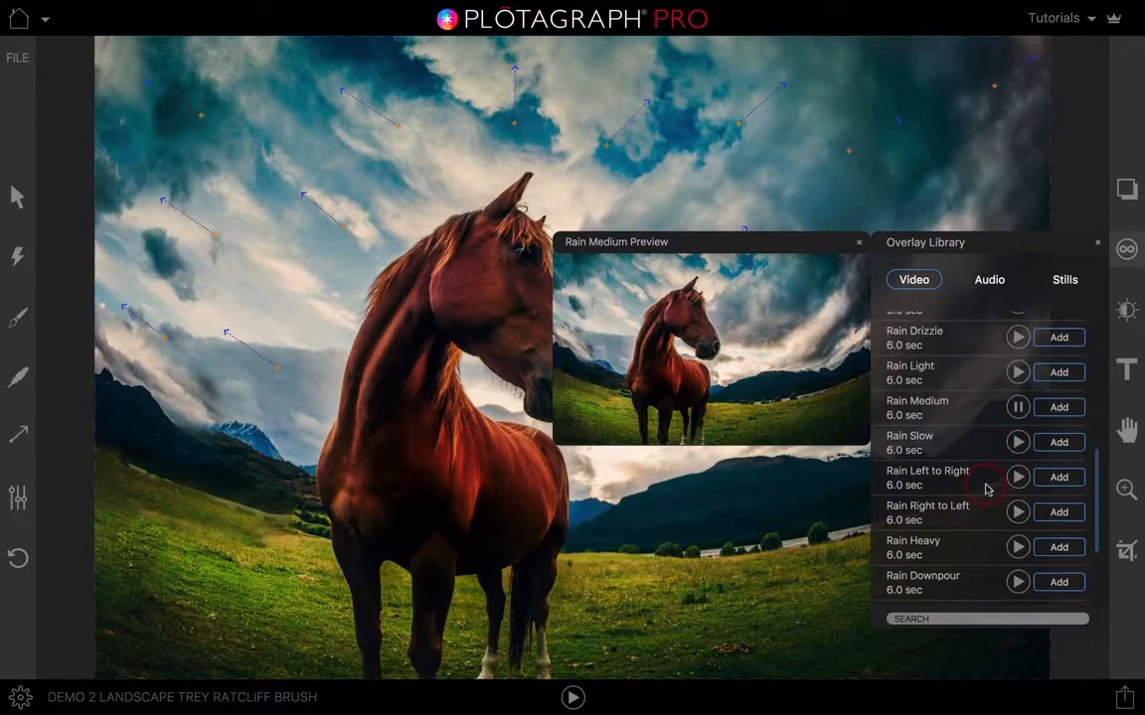
{"action": "left_click", "coordinate": [1016, 548]}
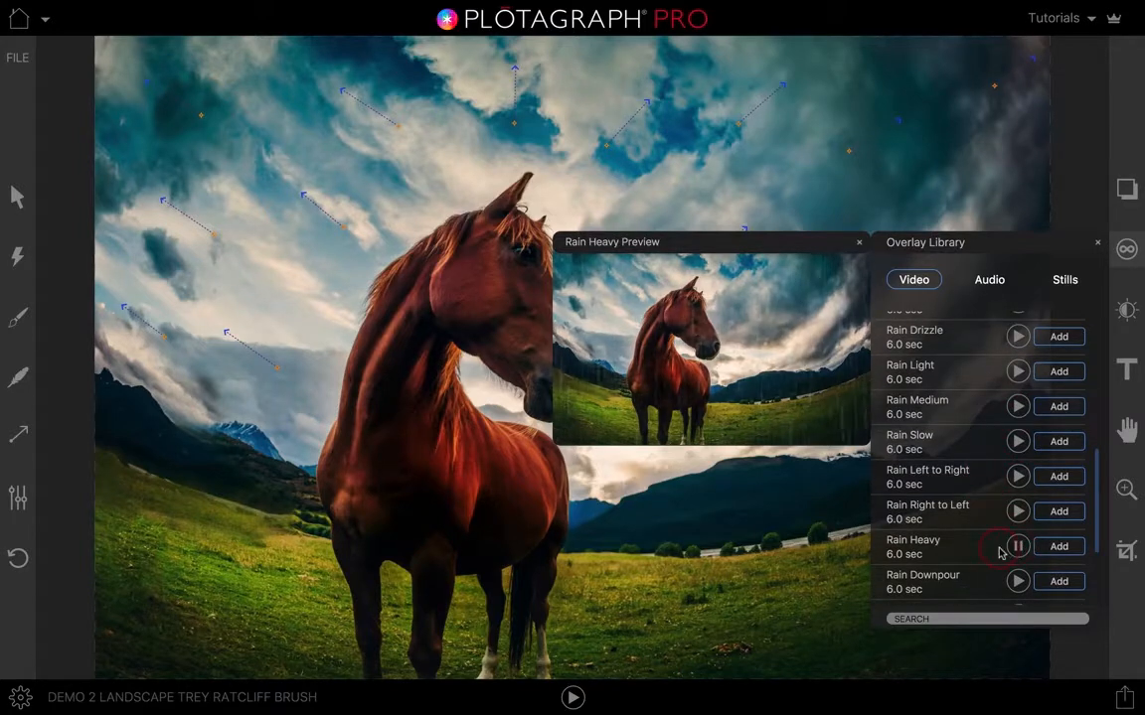
{"action": "scroll", "coordinate": [999, 547], "scroll_direction": "down", "scroll_amount": 5}
- Try out the Snow Flurries 1 video overlay in the animation playback and remove it again
{"action": "left_click", "coordinate": [1017, 328]}
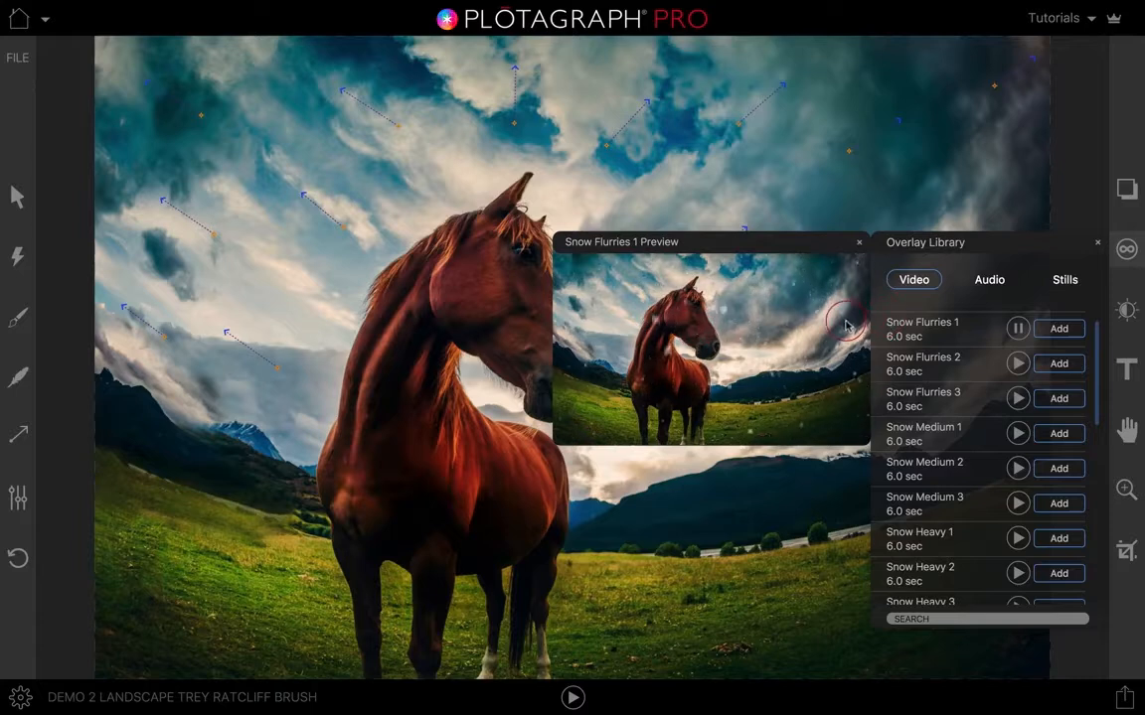
{"action": "left_click", "coordinate": [1059, 329]}
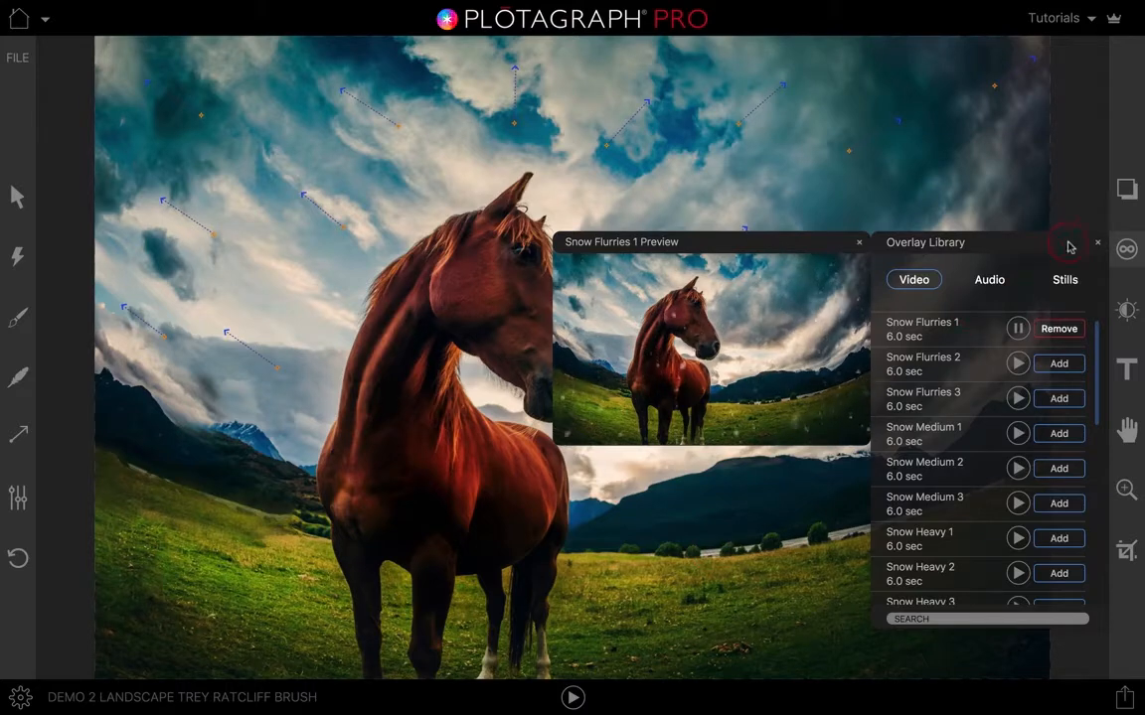
{"action": "left_click", "coordinate": [1097, 244]}
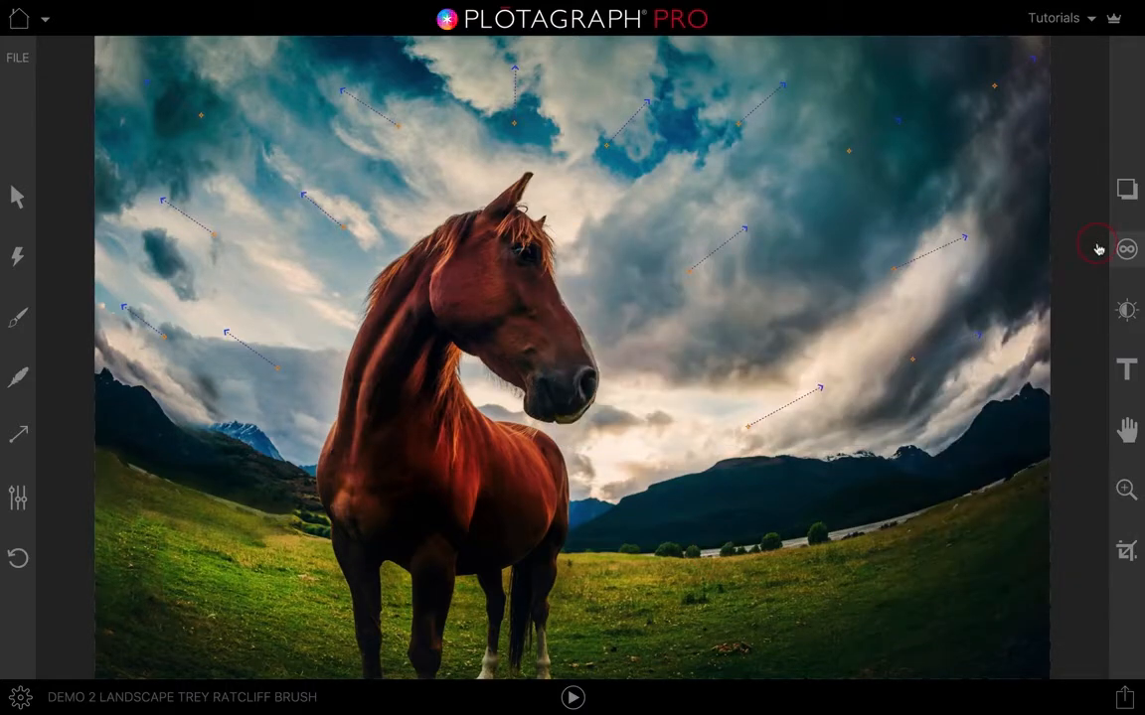
{"action": "left_click", "coordinate": [573, 698]}
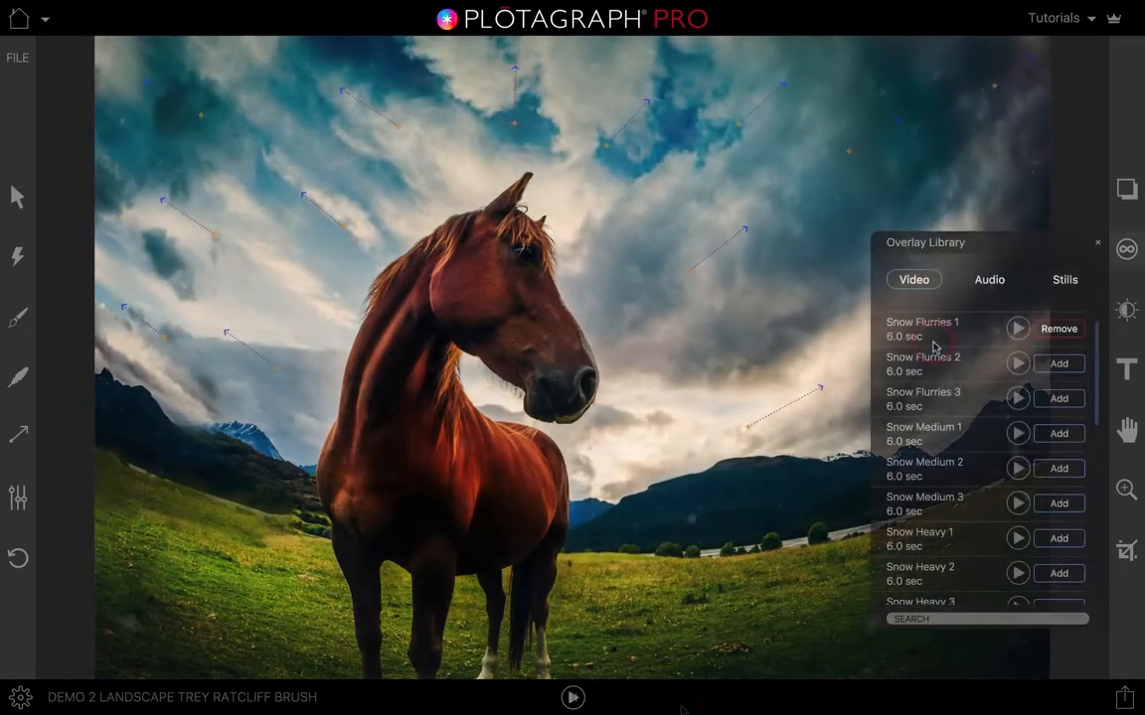
{"action": "left_click", "coordinate": [1058, 328]}
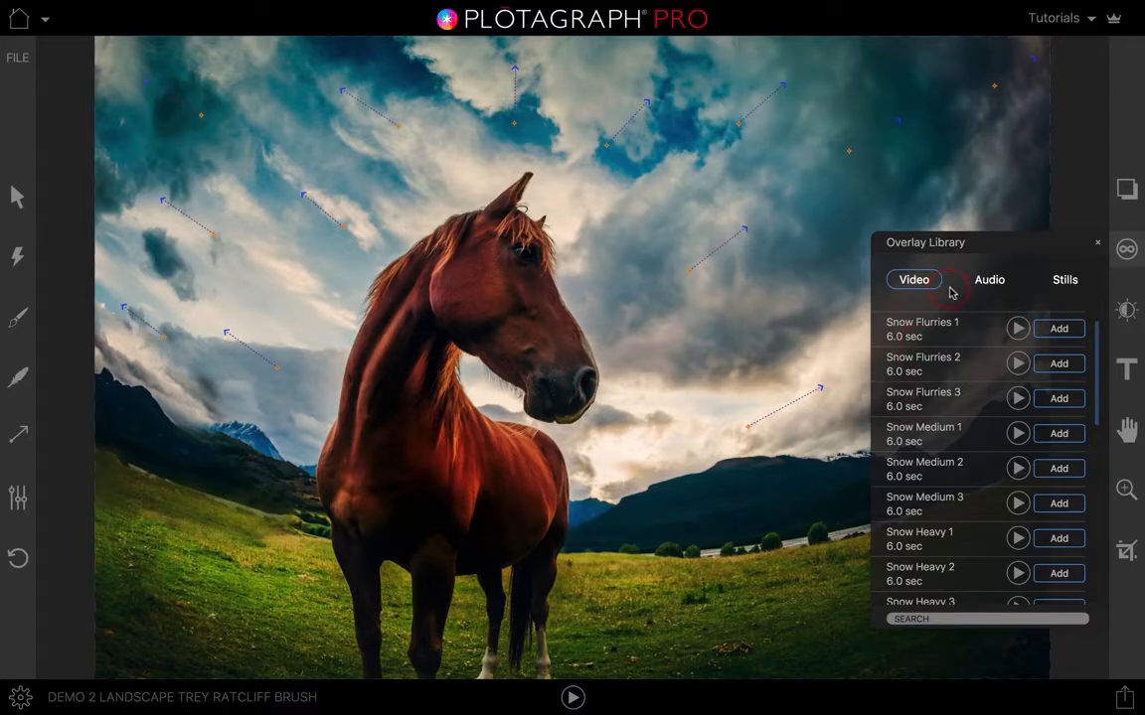
- Preview and add the Gentle Breeze audio overlay, and play the animation with it
{"action": "left_click", "coordinate": [991, 280]}
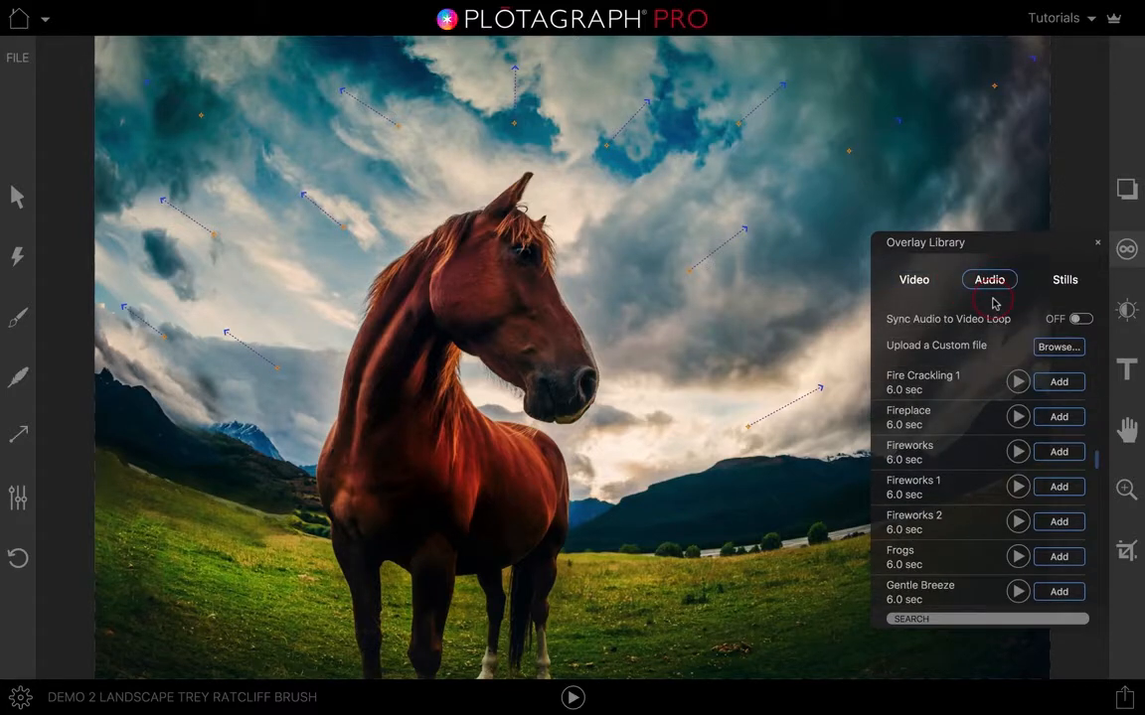
{"action": "left_click", "coordinate": [1045, 350]}
{"action": "left_click", "coordinate": [1018, 592]}
{"action": "left_click", "coordinate": [1063, 598]}
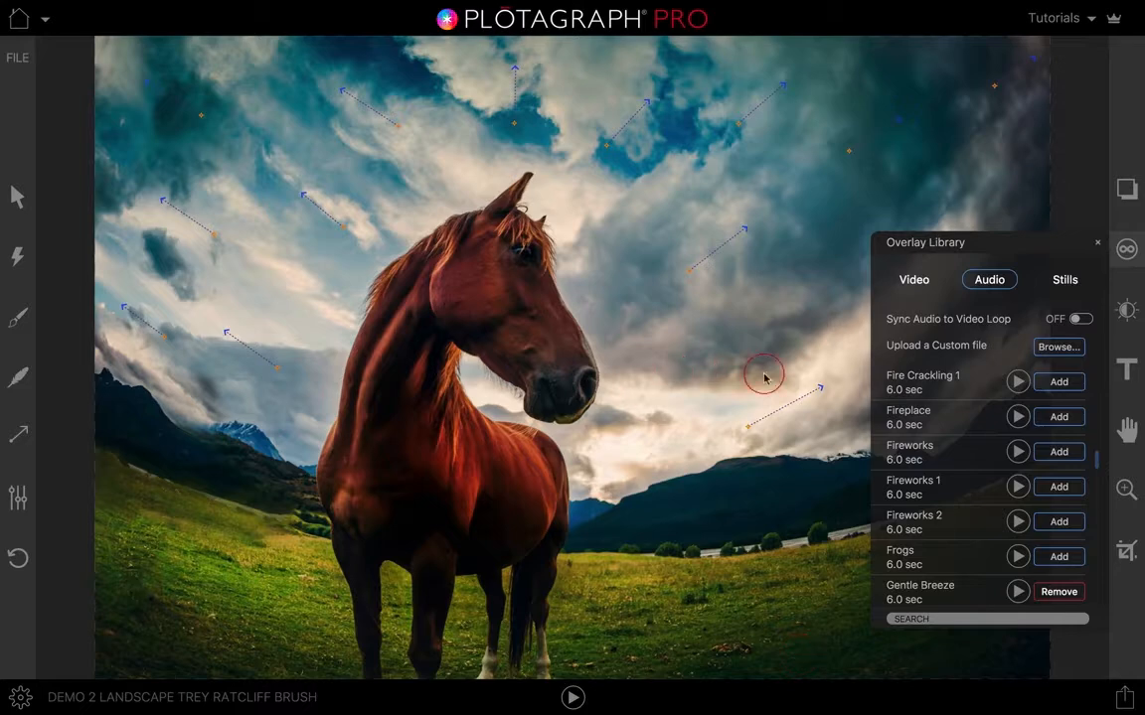
{"action": "left_click", "coordinate": [573, 699]}
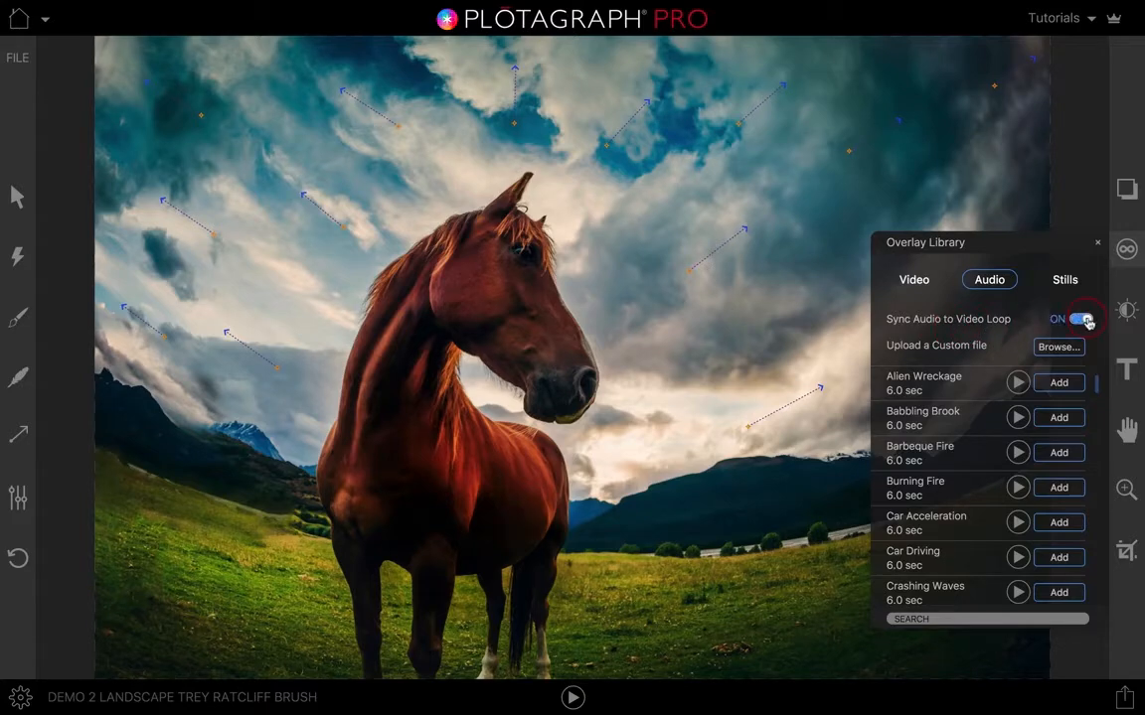
- Close the overlay library and play the animation to check the audio synced to the video loop
{"action": "left_click", "coordinate": [1128, 251]}
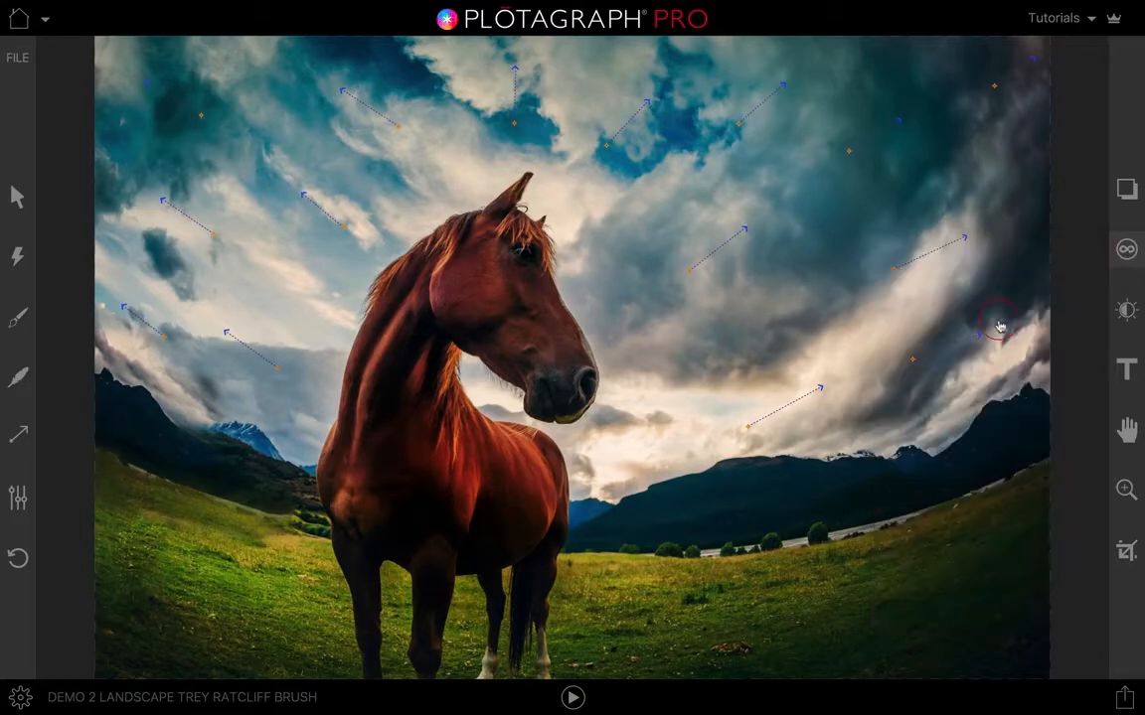
{"action": "left_click", "coordinate": [576, 699]}
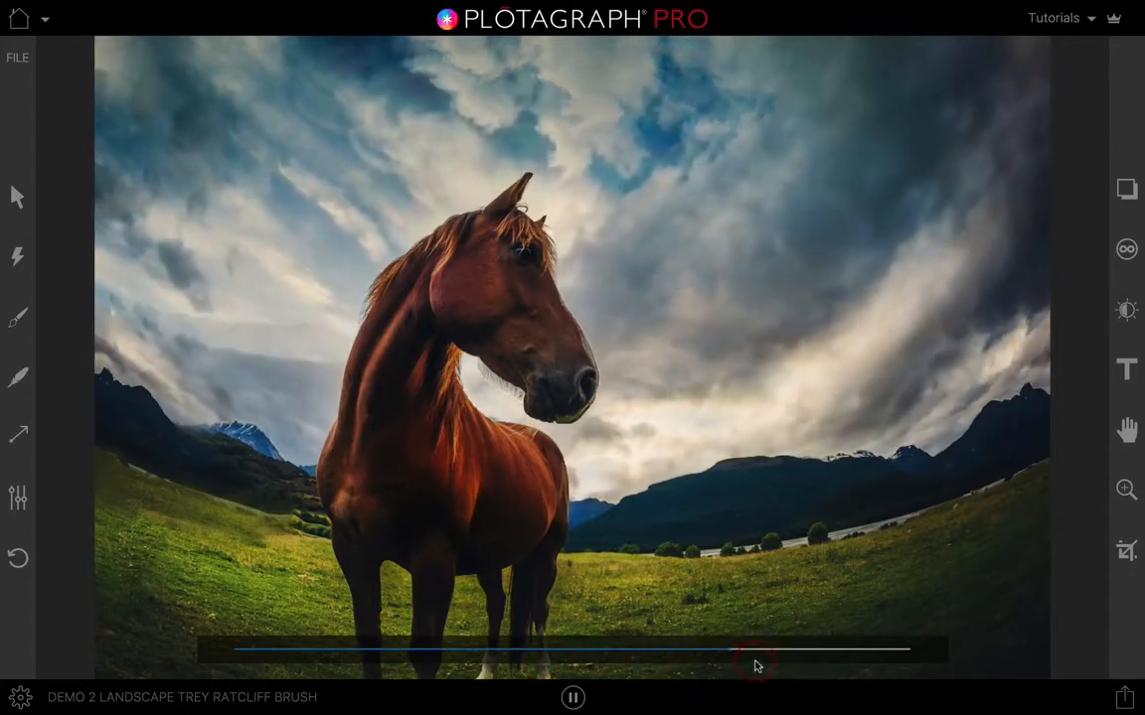
{"action": "left_click", "coordinate": [573, 696]}
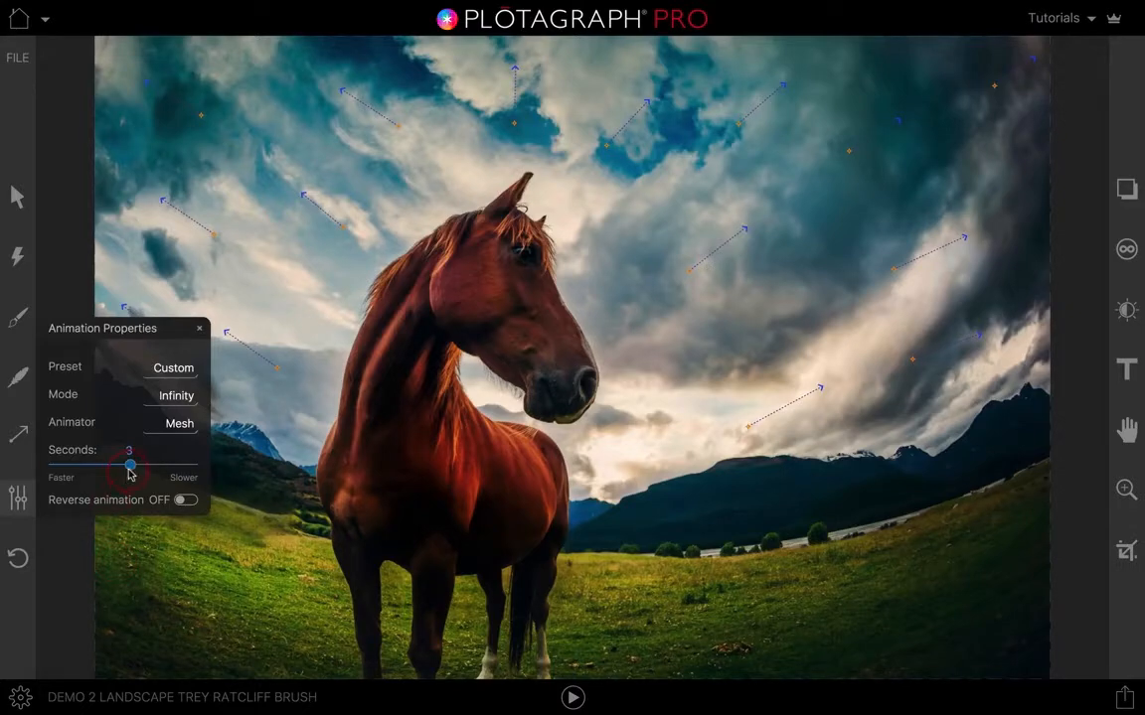
{"action": "left_click", "coordinate": [573, 697]}
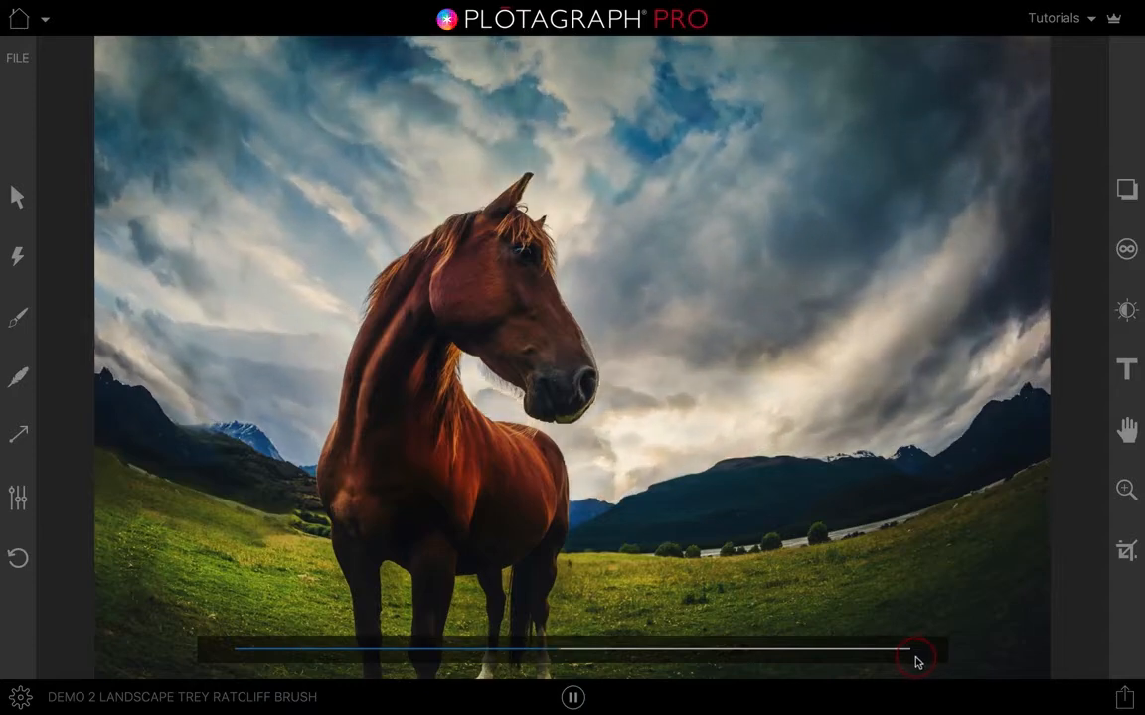
- Turn off Sync Audio to Video Loop and search the audio overlays for "gentle"
{"action": "left_click", "coordinate": [1126, 250]}
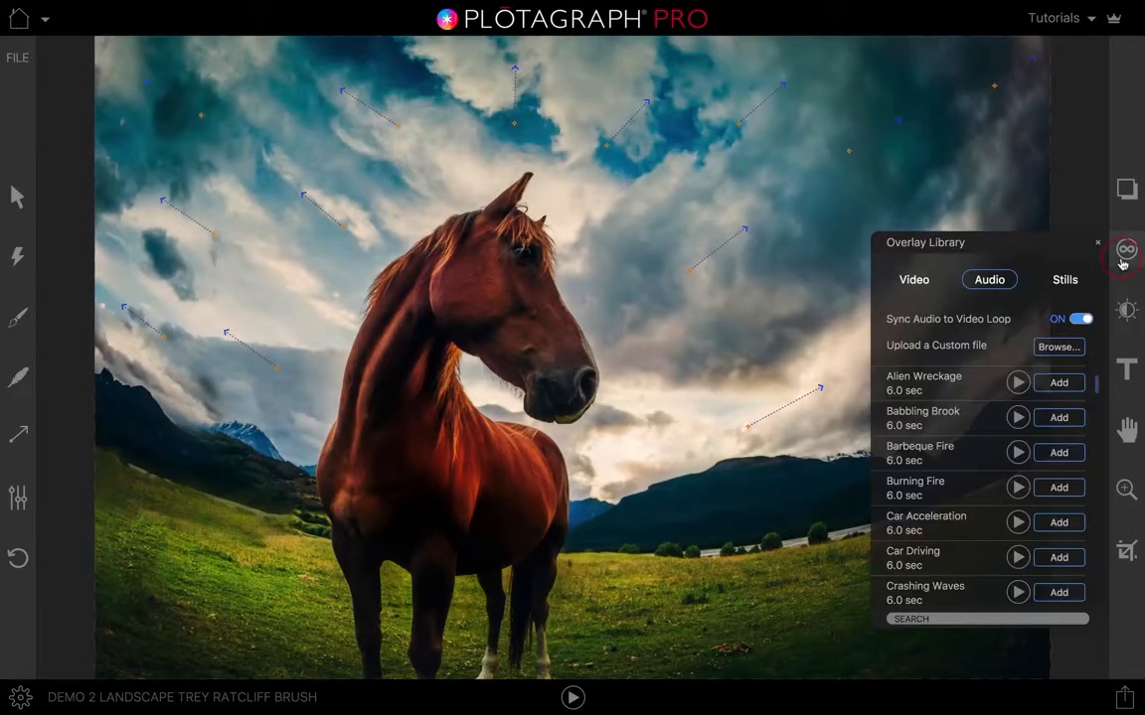
{"action": "left_click", "coordinate": [1078, 320]}
{"action": "scroll", "coordinate": [983, 502], "scroll_direction": "down", "scroll_amount": 3}
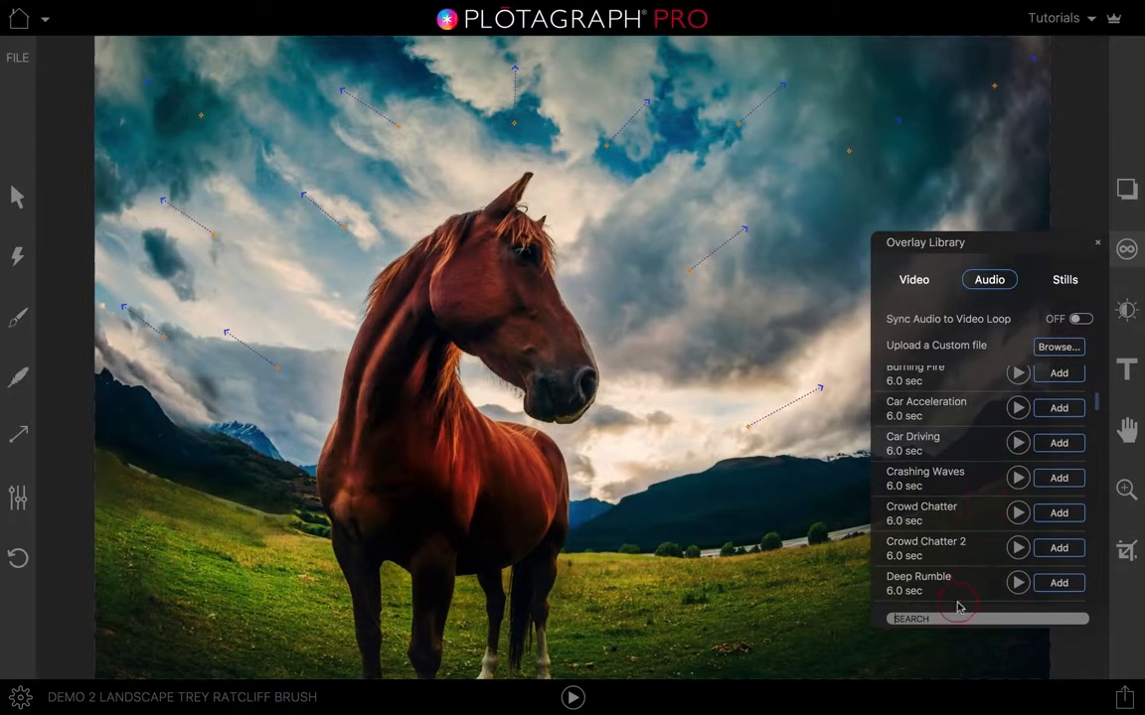
{"action": "type", "text": "gentle"}
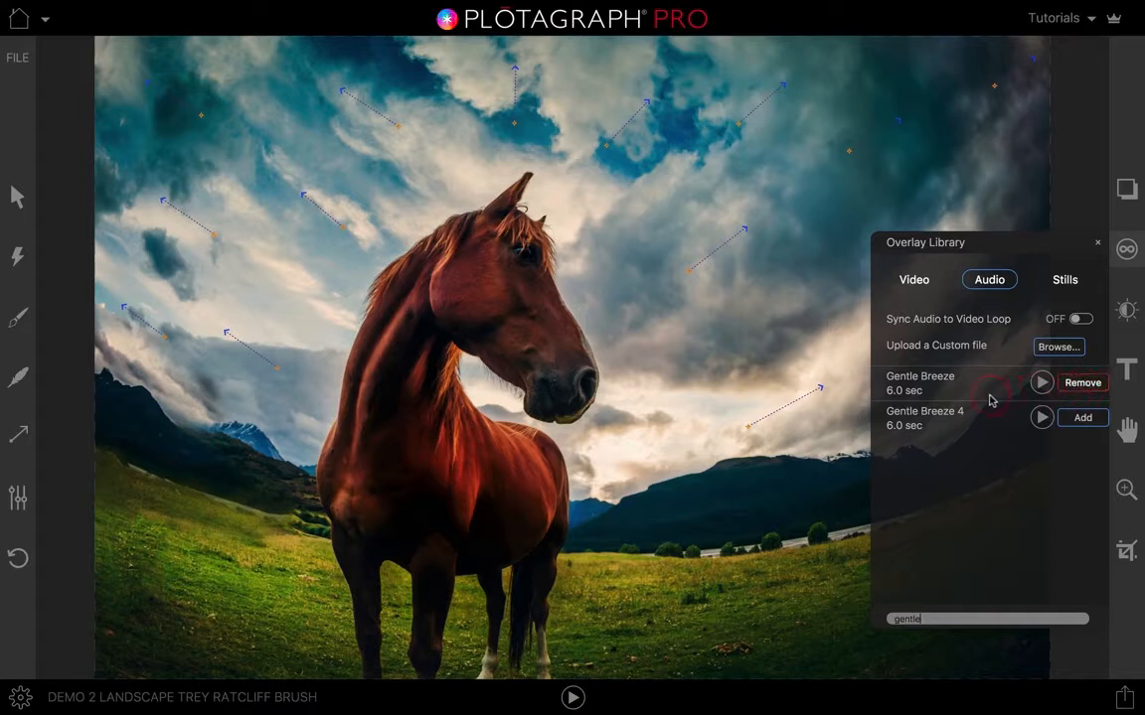
- Add the Snow Flurries 1 video overlay and browse the list of audio overlays
{"action": "left_click", "coordinate": [904, 288]}
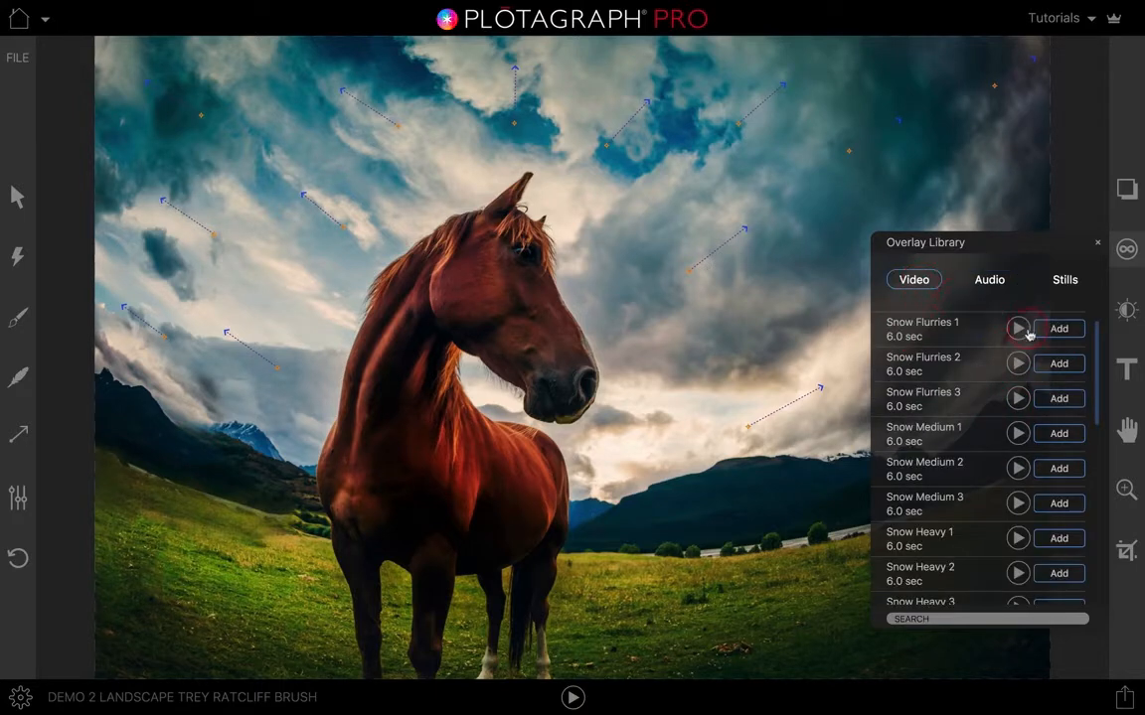
{"action": "left_click", "coordinate": [1059, 330]}
{"action": "scroll", "coordinate": [993, 417], "scroll_direction": "down", "scroll_amount": 5}
{"action": "left_click", "coordinate": [990, 281]}
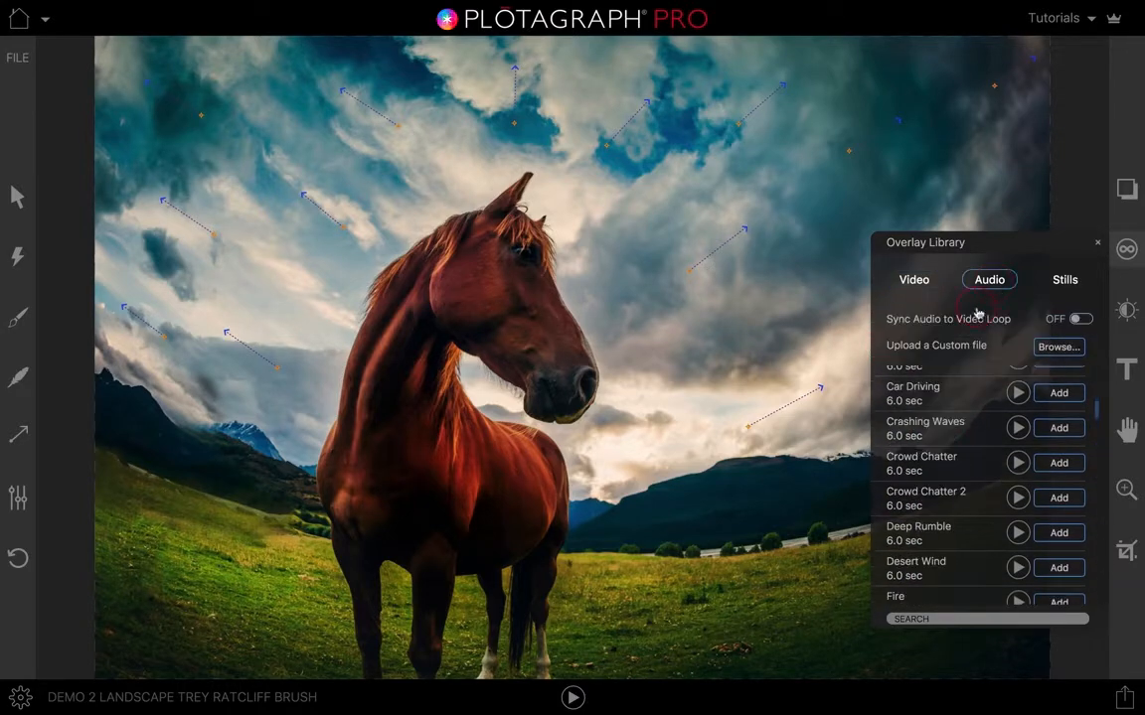
{"action": "scroll", "coordinate": [943, 504], "scroll_direction": "down", "scroll_amount": 5}
{"action": "scroll", "coordinate": [944, 502], "scroll_direction": "down", "scroll_amount": 1}
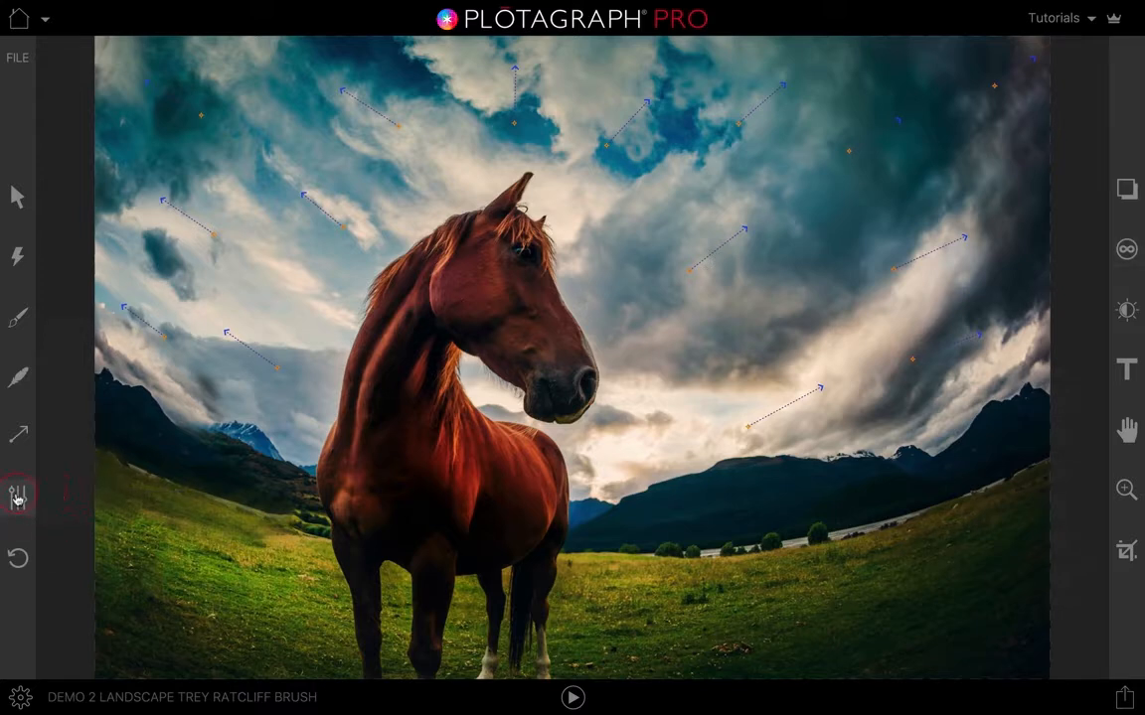
- Set the animation's speed to 2 seconds in its animation properties
{"action": "left_click", "coordinate": [17, 499]}
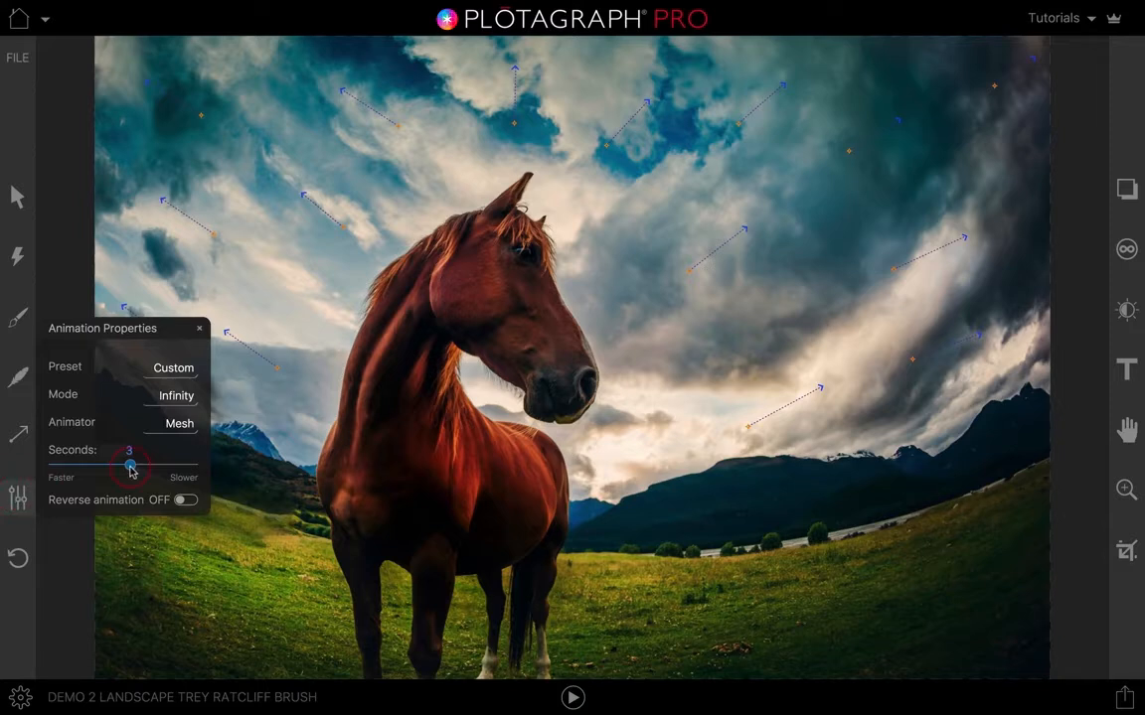
{"action": "left_click_drag", "start_coordinate": [131, 471], "coordinate": [100, 466]}
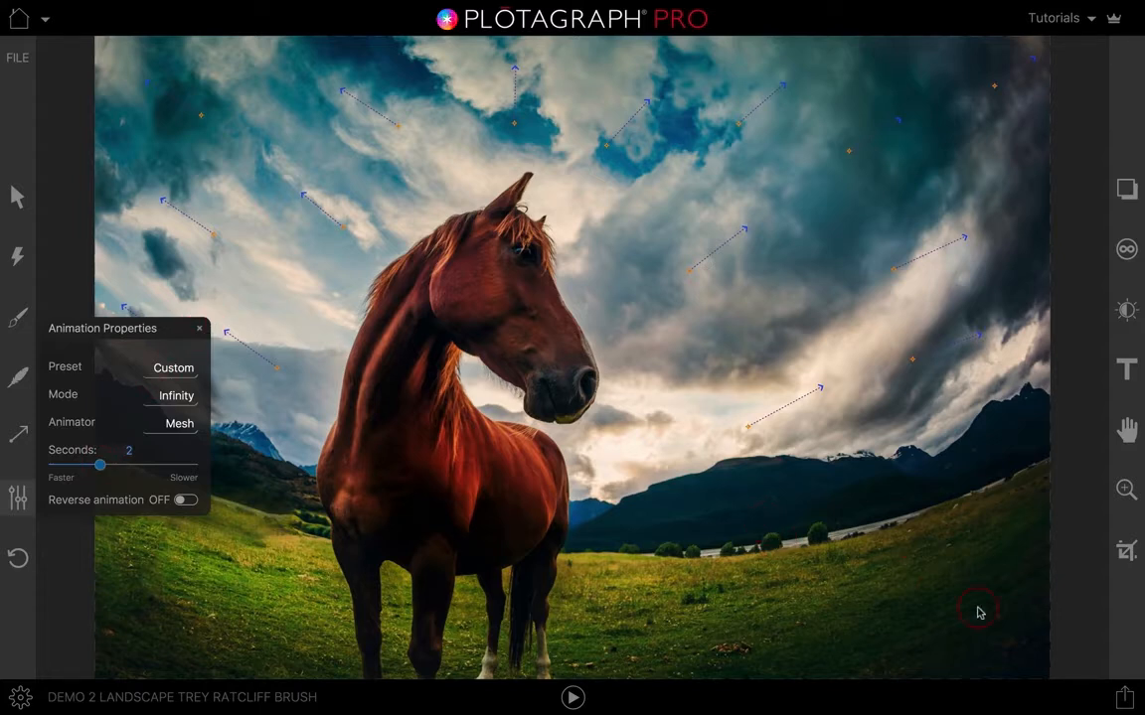
- Make a custom export of the animation as MP4 with the animation loop duration set to 6.0 sec
{"action": "left_click", "coordinate": [1124, 700]}
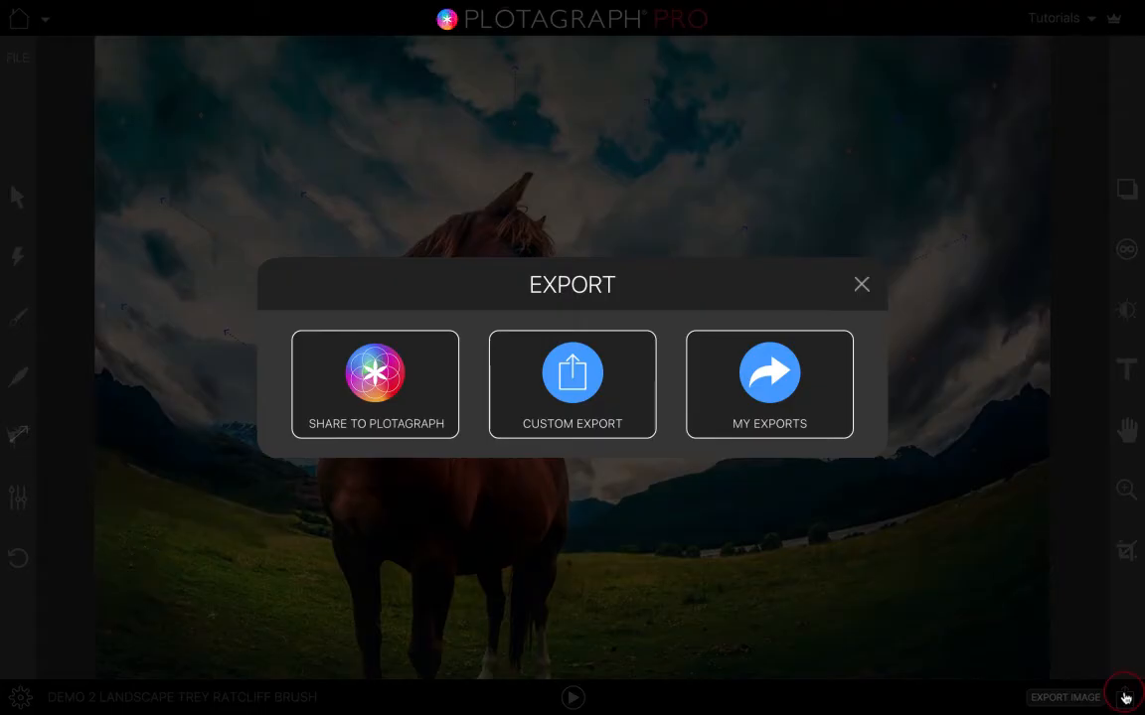
{"action": "left_click", "coordinate": [574, 378]}
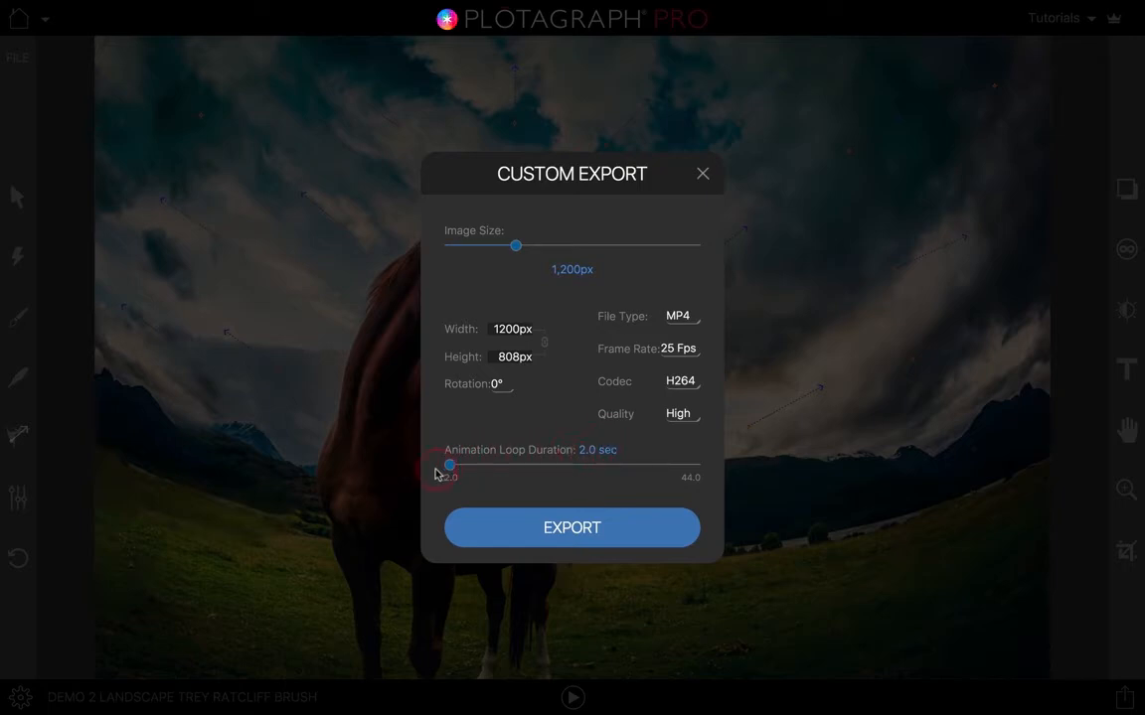
{"action": "left_click_drag", "start_coordinate": [449, 469], "coordinate": [473, 468]}
{"action": "left_click_drag", "start_coordinate": [473, 465], "coordinate": [466, 471]}
{"action": "left_click_drag", "start_coordinate": [461, 470], "coordinate": [471, 471]}
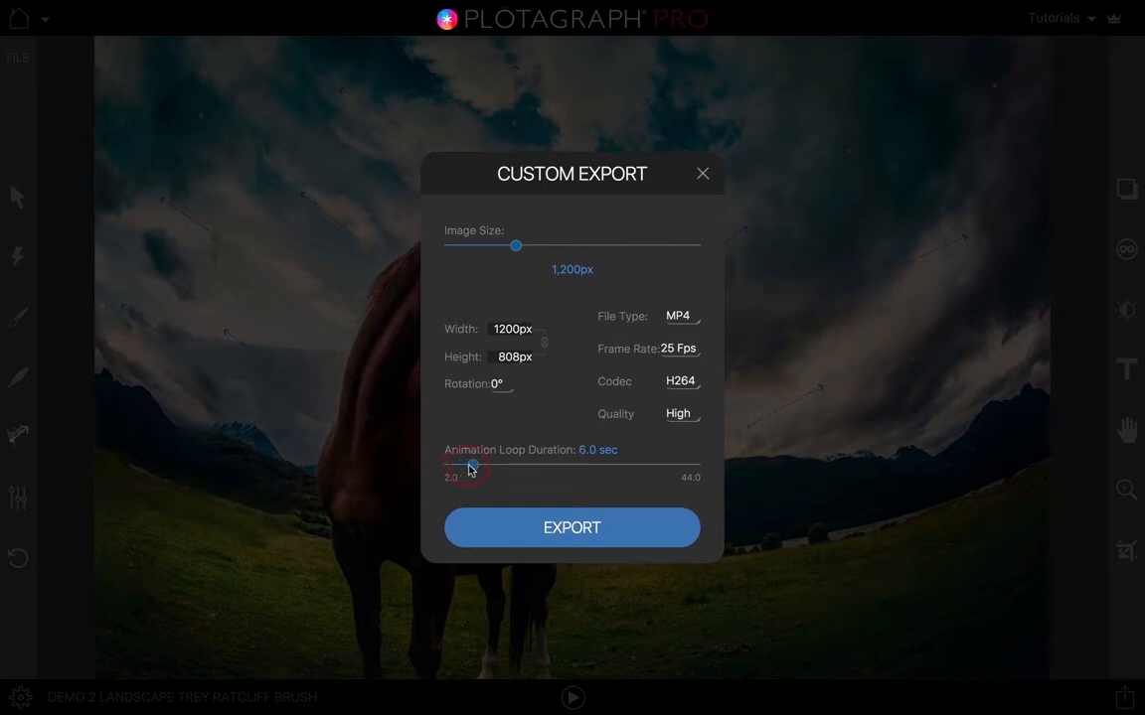
{"action": "left_click", "coordinate": [572, 528]}
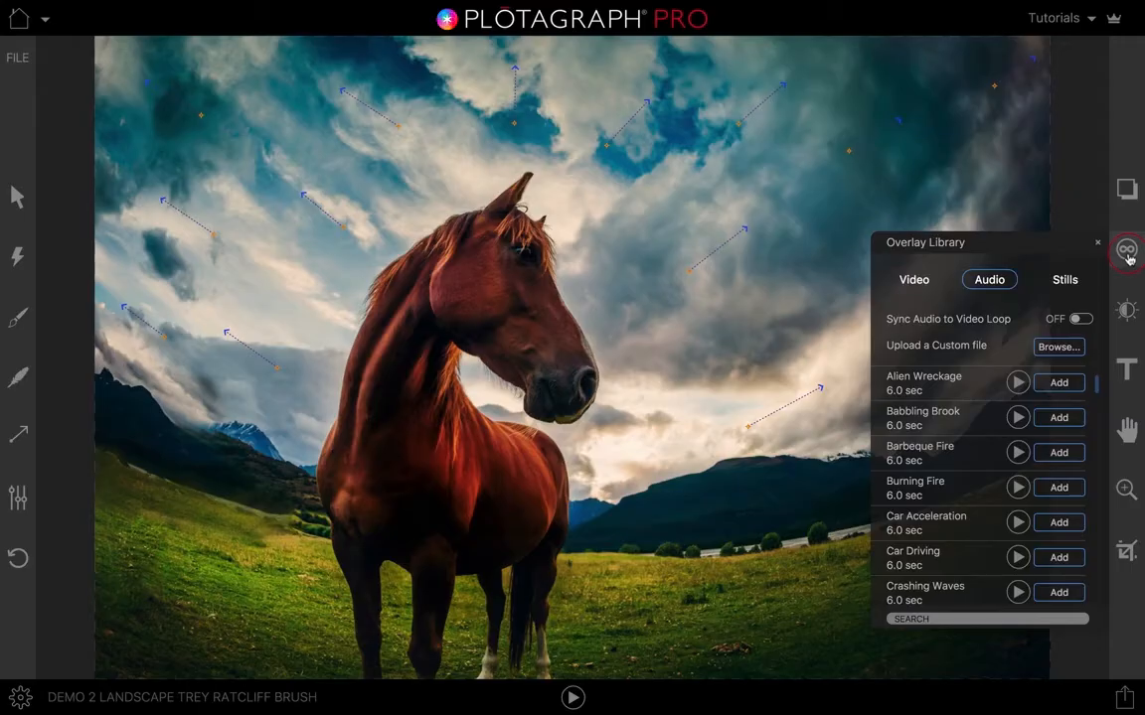
- Upload Plotagraph Icon.png from the Desktop as a custom still overlay and add it to the image
{"action": "left_click", "coordinate": [1065, 281]}
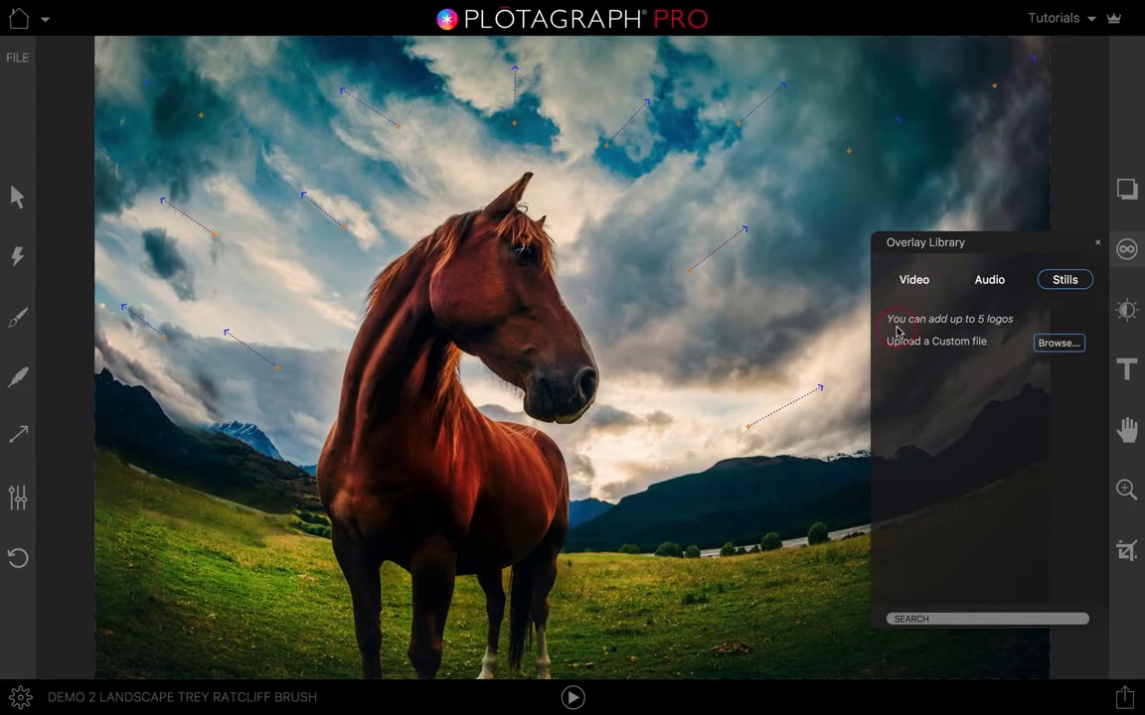
{"action": "left_click", "coordinate": [1056, 350]}
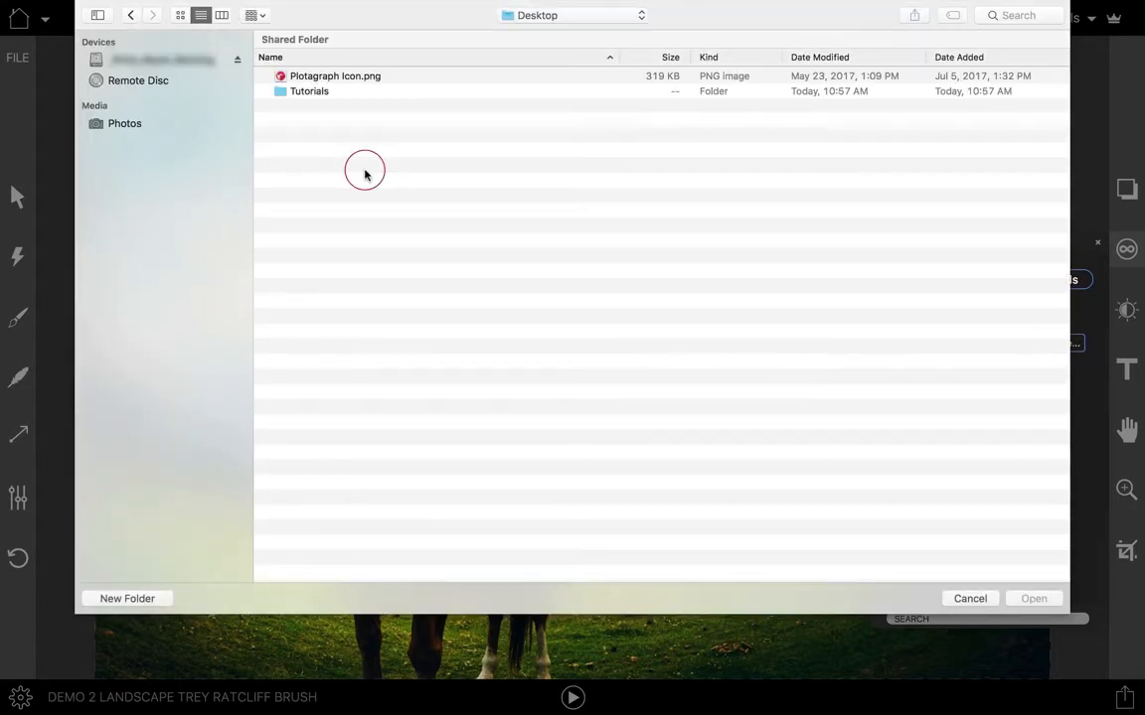
{"action": "left_click", "coordinate": [282, 76]}
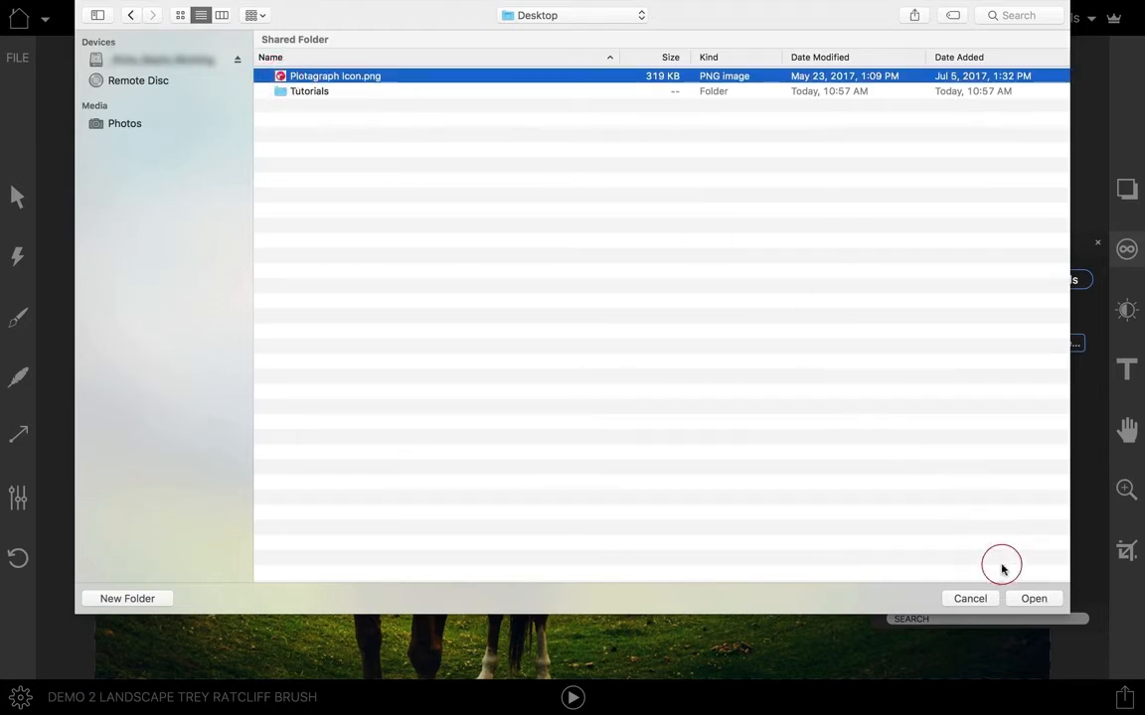
{"action": "left_click", "coordinate": [1032, 600]}
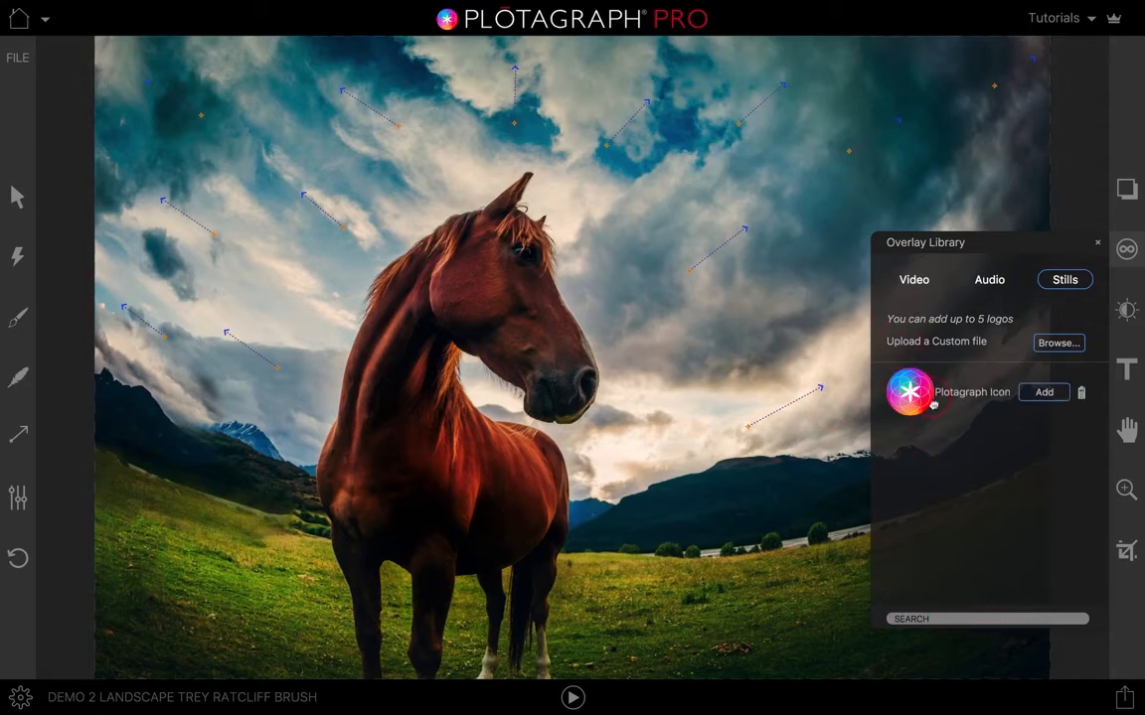
{"action": "left_click", "coordinate": [1045, 393]}
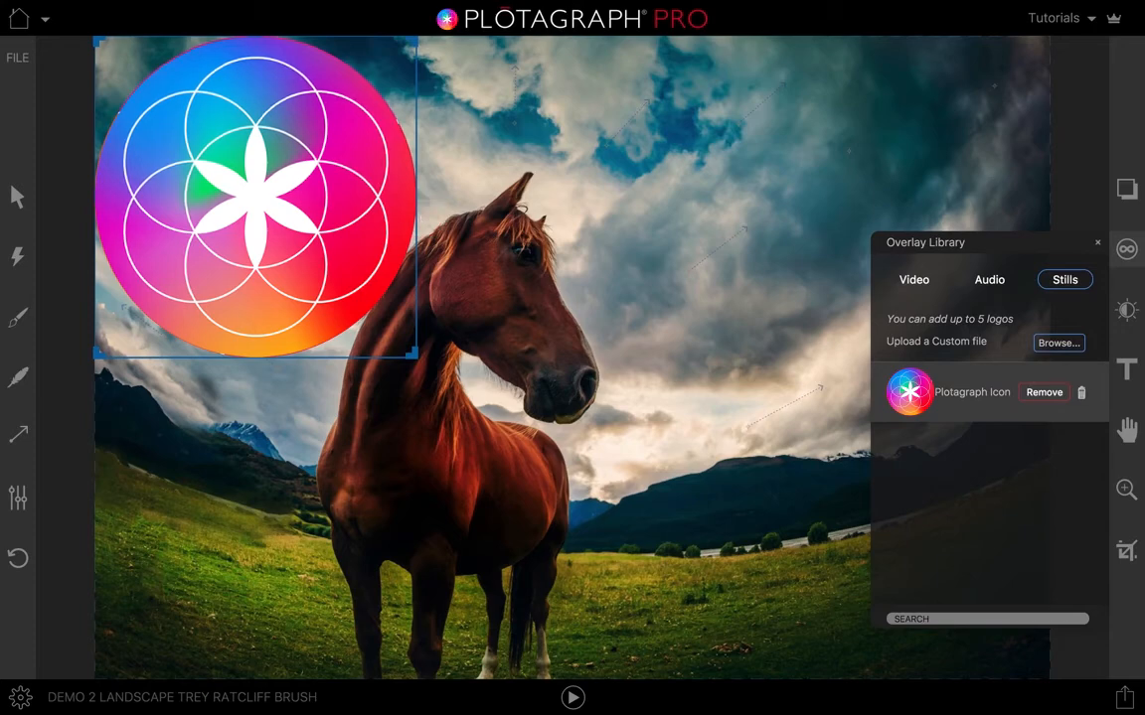
- Try to resize the Plotagraph Icon logo without keeping its proportions, and undo the distorting resizes
{"action": "left_click_drag", "start_coordinate": [414, 357], "coordinate": [398, 323]}
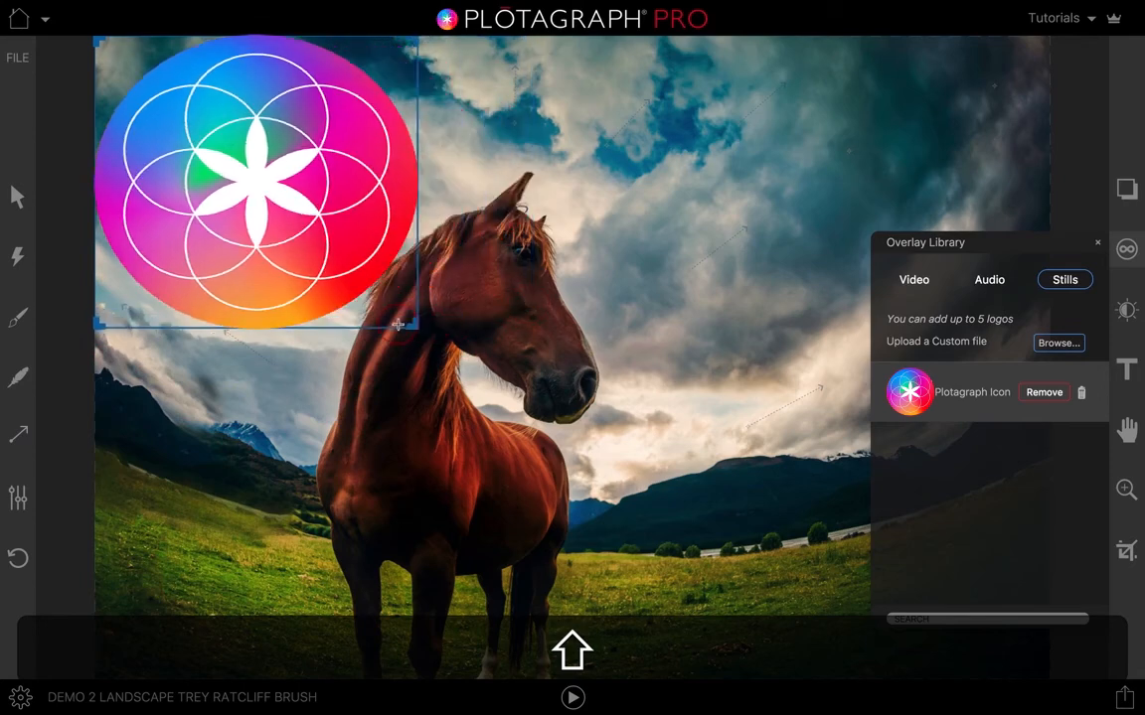
{"action": "key", "text": "super+z"}
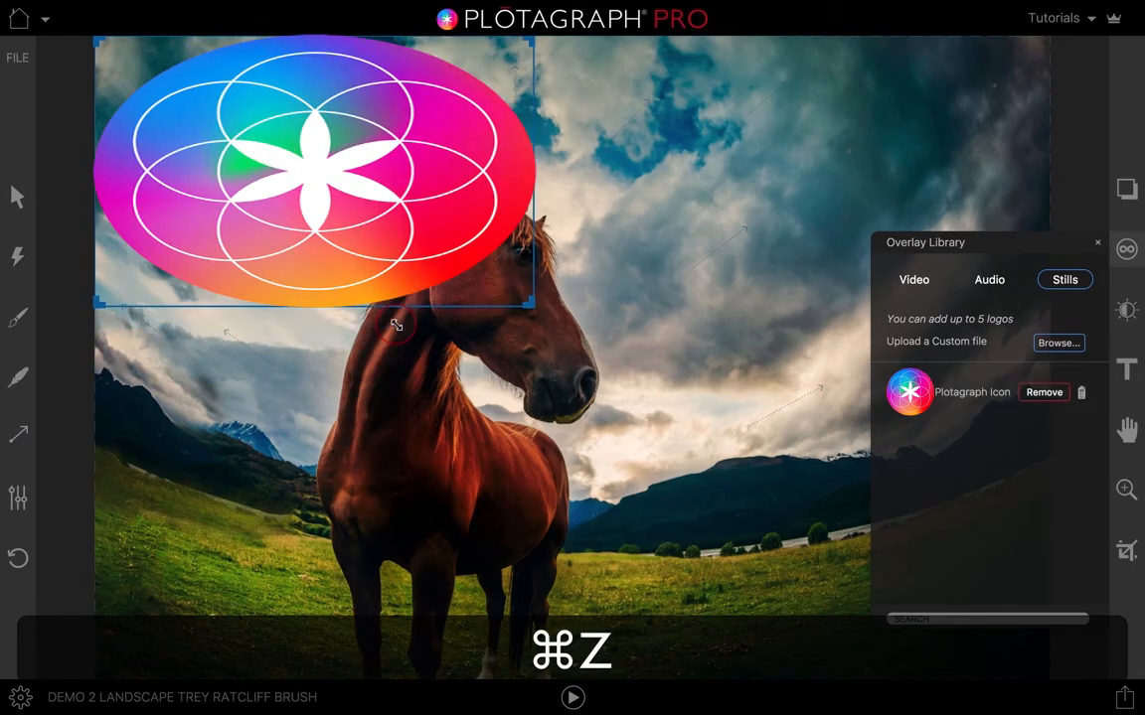
{"action": "key", "text": "super+z"}
{"action": "key", "text": "super+z"}
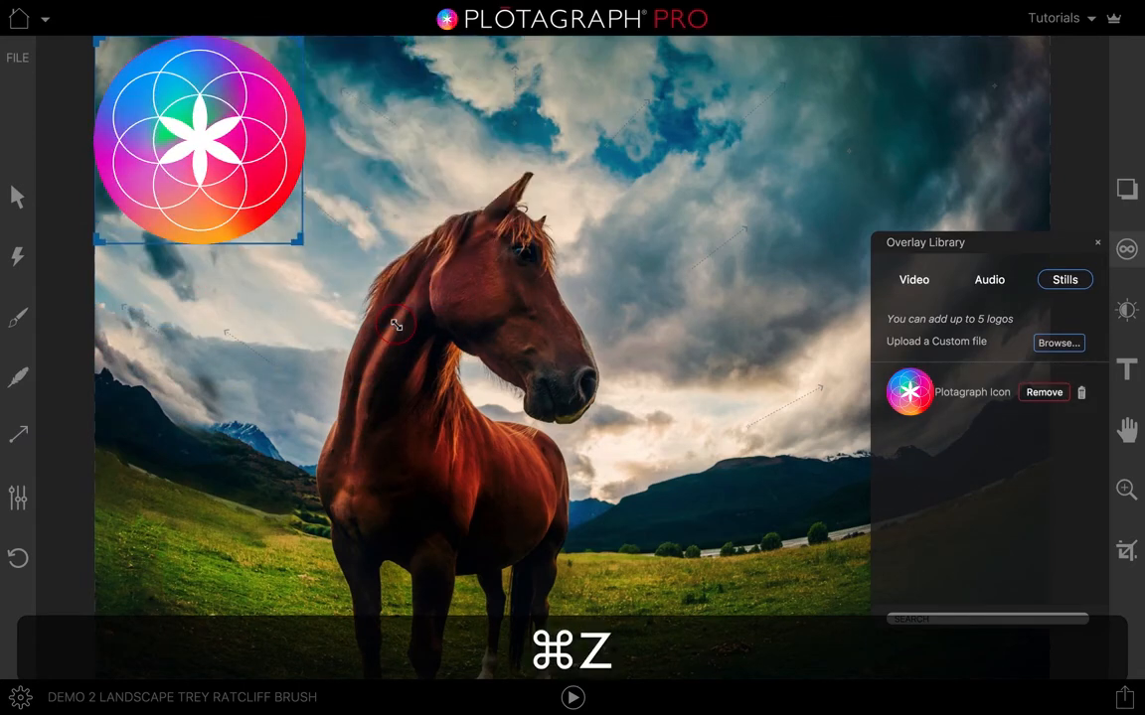
- Place the logo at a small size in the image's lower-left corner and play the animation to preview it
{"action": "left_click_drag", "start_coordinate": [186, 127], "coordinate": [186, 588]}
{"action": "left_click_drag", "start_coordinate": [277, 506], "coordinate": [149, 630]}
{"action": "key", "text": "space"}
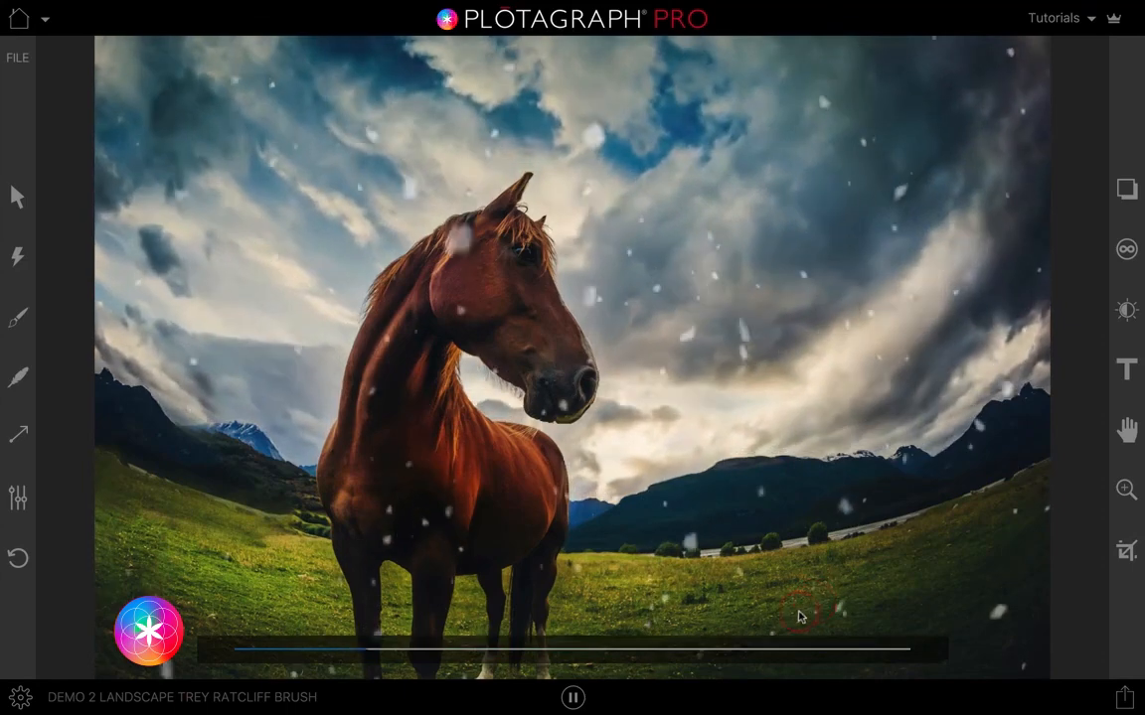
{"action": "left_click", "coordinate": [962, 453]}
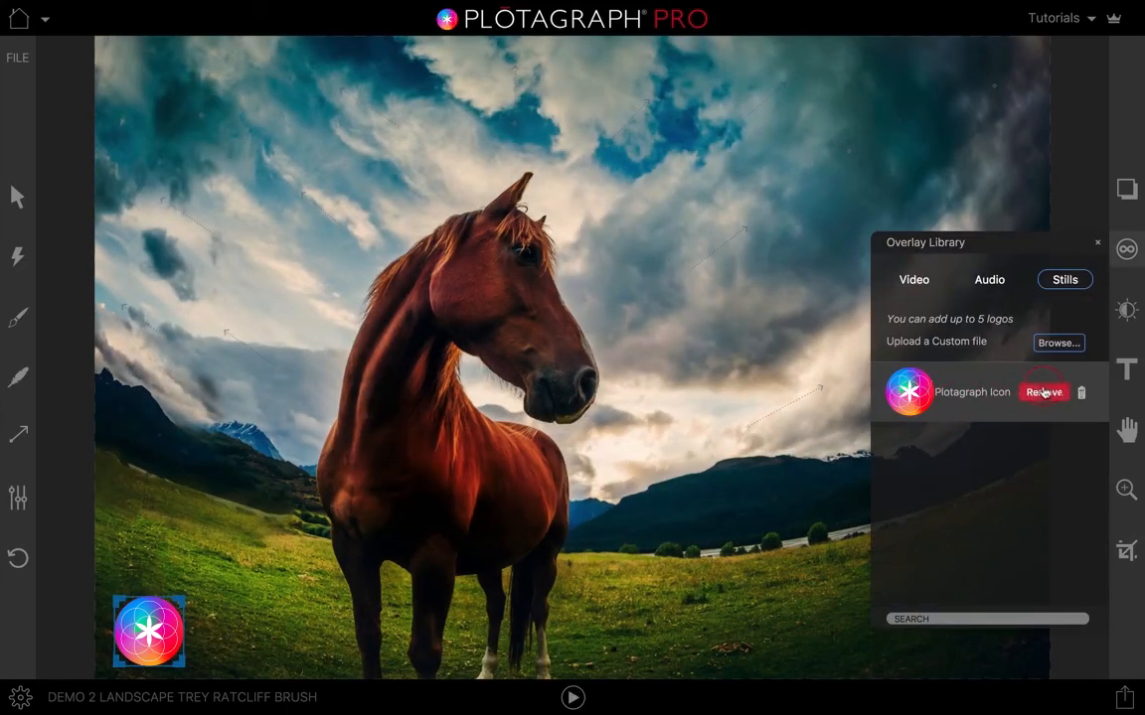
- Remove the Plotagraph Icon logo from the image and delete its file from the still overlays
{"action": "left_click", "coordinate": [1045, 393]}
{"action": "left_click", "coordinate": [962, 491]}
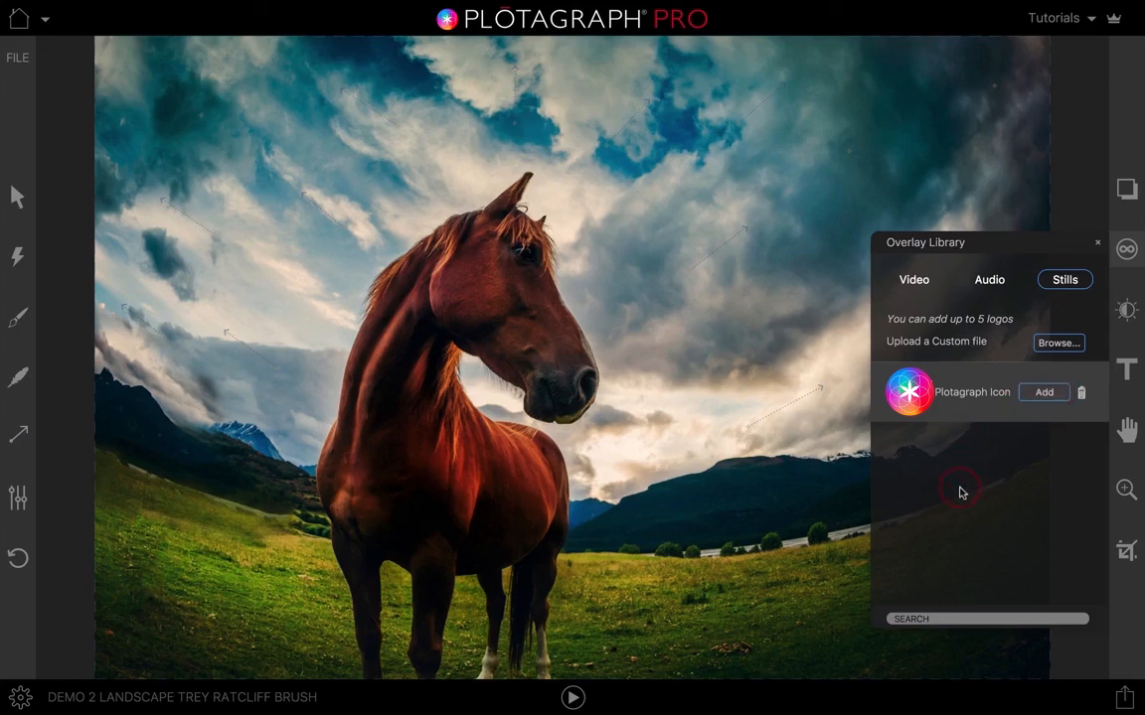
{"action": "left_click", "coordinate": [1082, 395]}
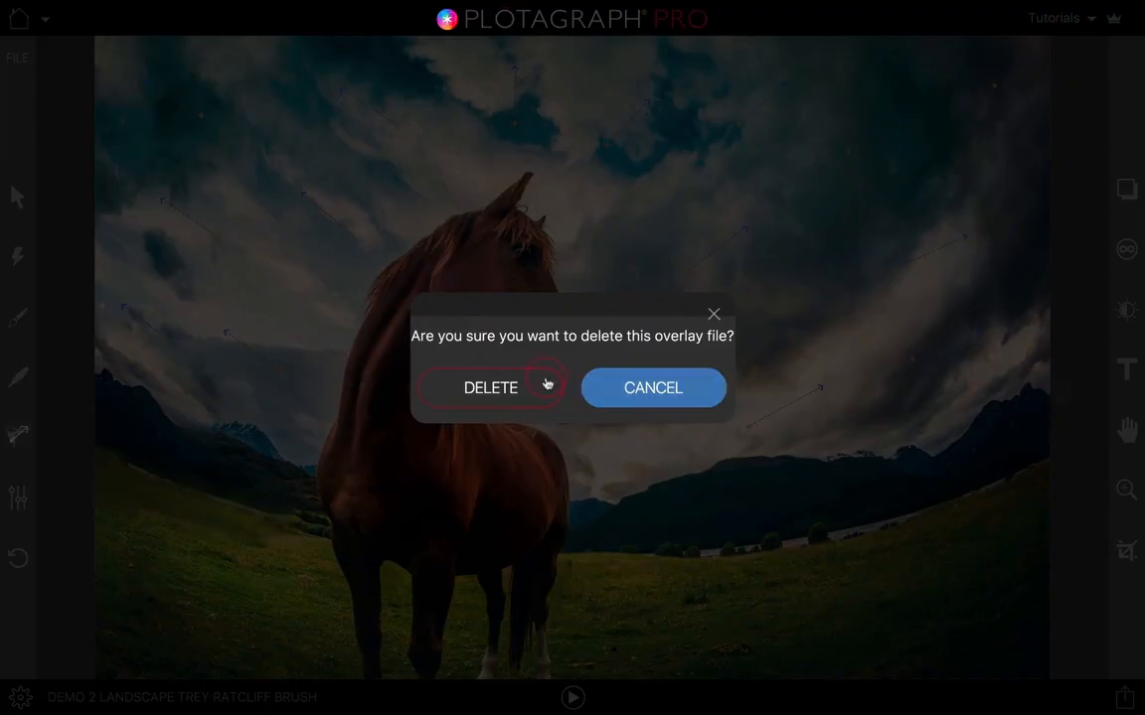
{"action": "left_click", "coordinate": [516, 390]}
{"action": "left_click", "coordinate": [727, 368]}
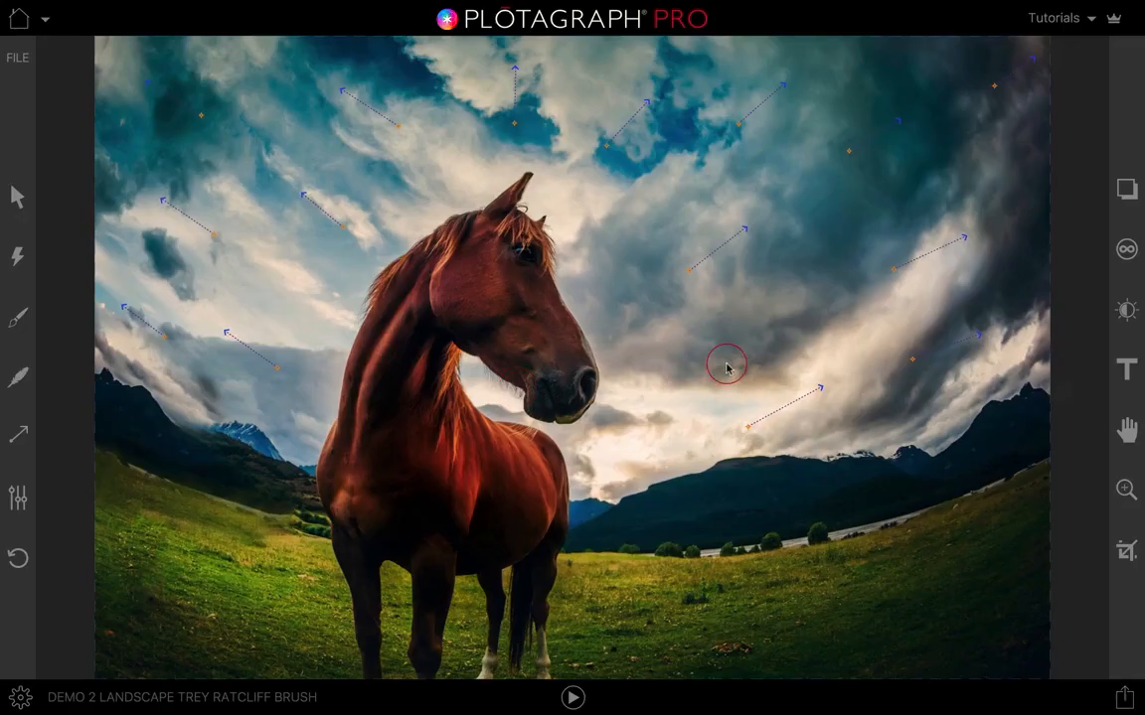